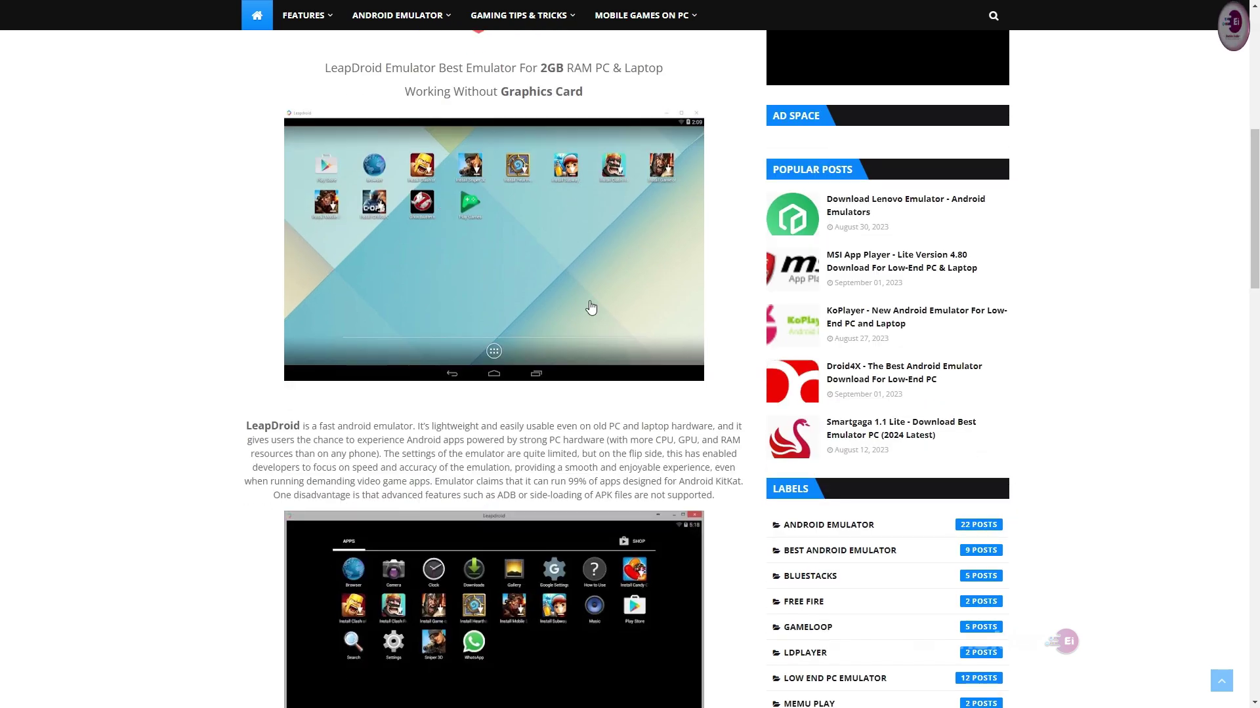
# Step: Examine the LeapDroid page's system requirements, technical details and remaining content, including RAM, disk space and setup size
pyautogui.scroll(-1, 583, 375)
pyautogui.scroll(-2, 583, 375)
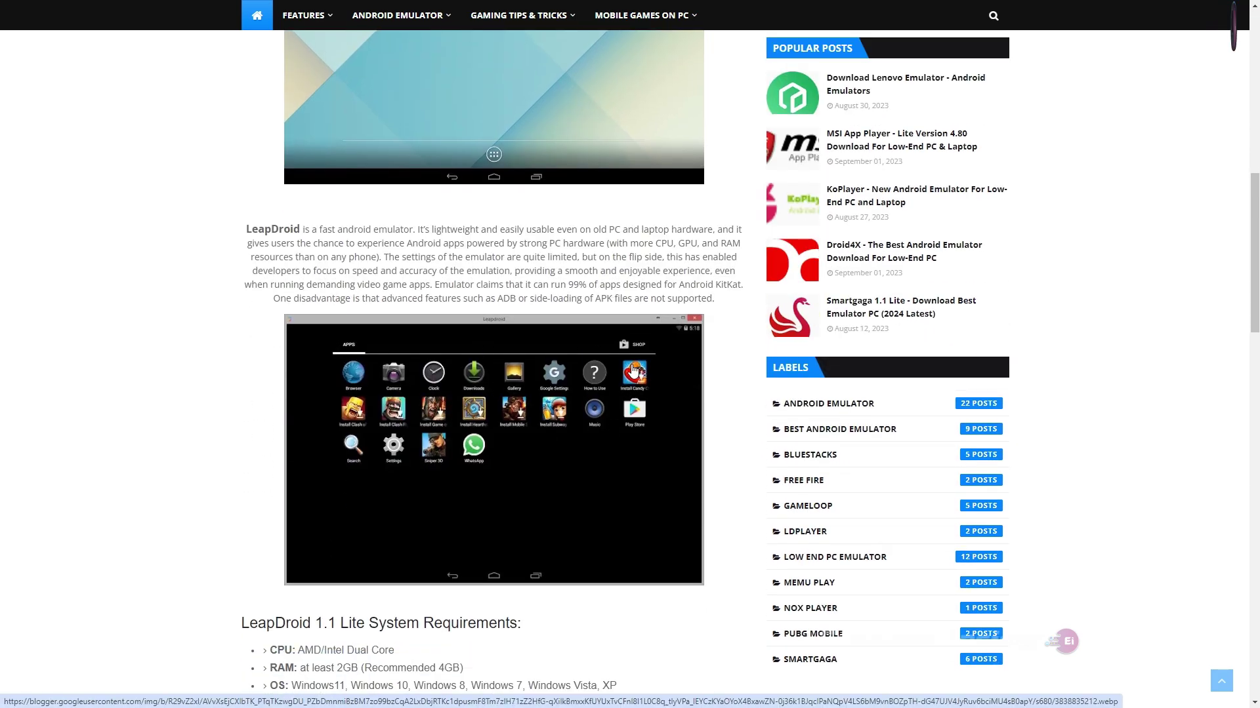
pyautogui.scroll(-6, 568, 371)
pyautogui.moveTo(223, 231); pyautogui.dragTo(561, 235)
pyautogui.moveTo(302, 275); pyautogui.dragTo(360, 276)
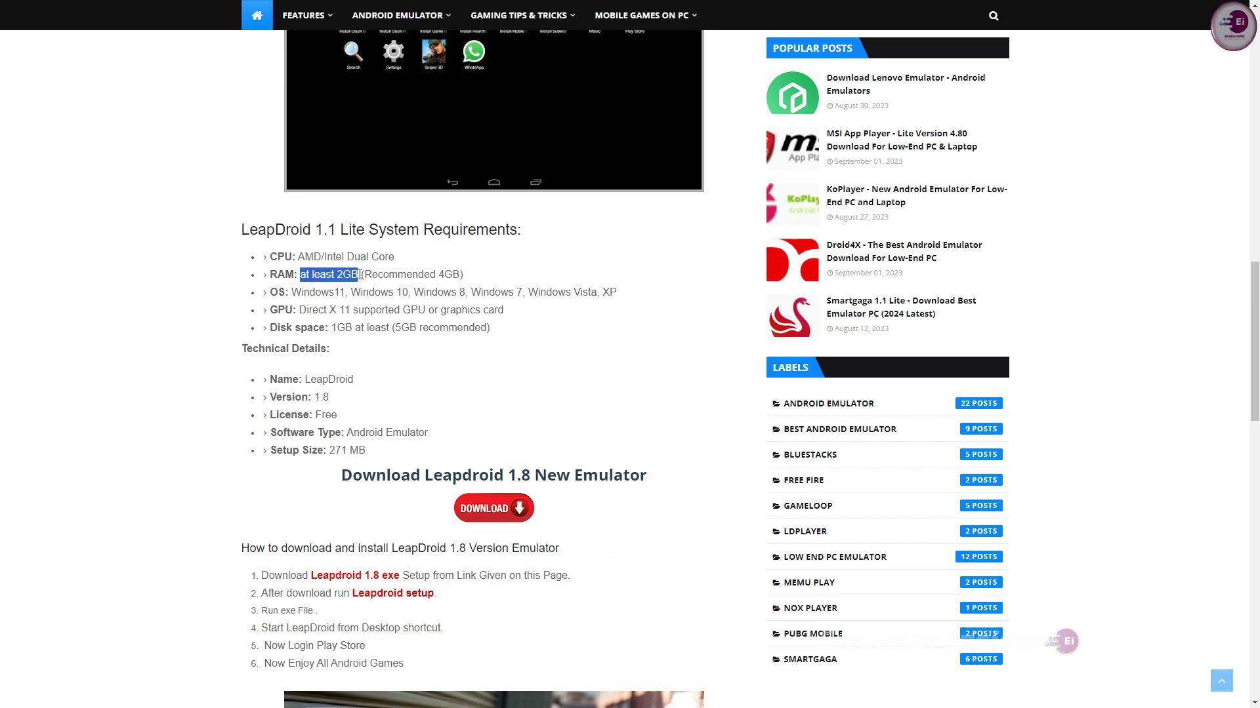
pyautogui.moveTo(328, 328); pyautogui.dragTo(490, 328)
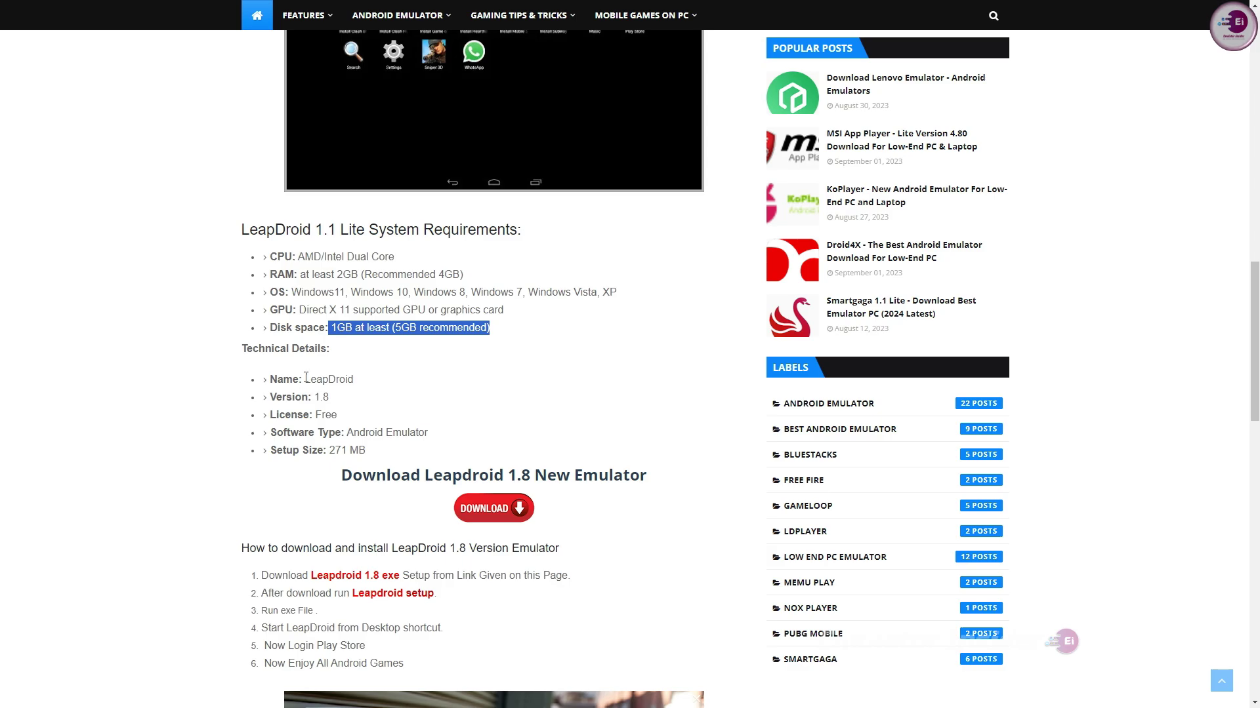
pyautogui.moveTo(301, 453); pyautogui.dragTo(391, 458)
pyautogui.click(468, 405)
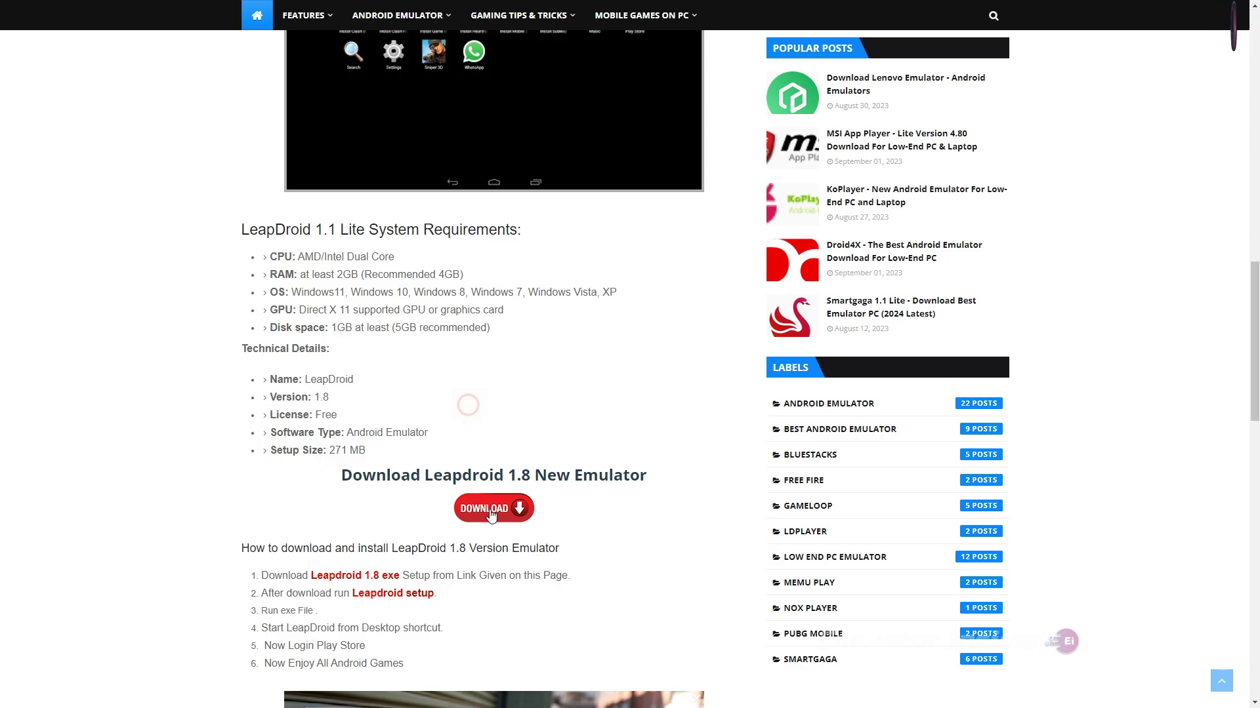
pyautogui.scroll(-15, 564, 476)
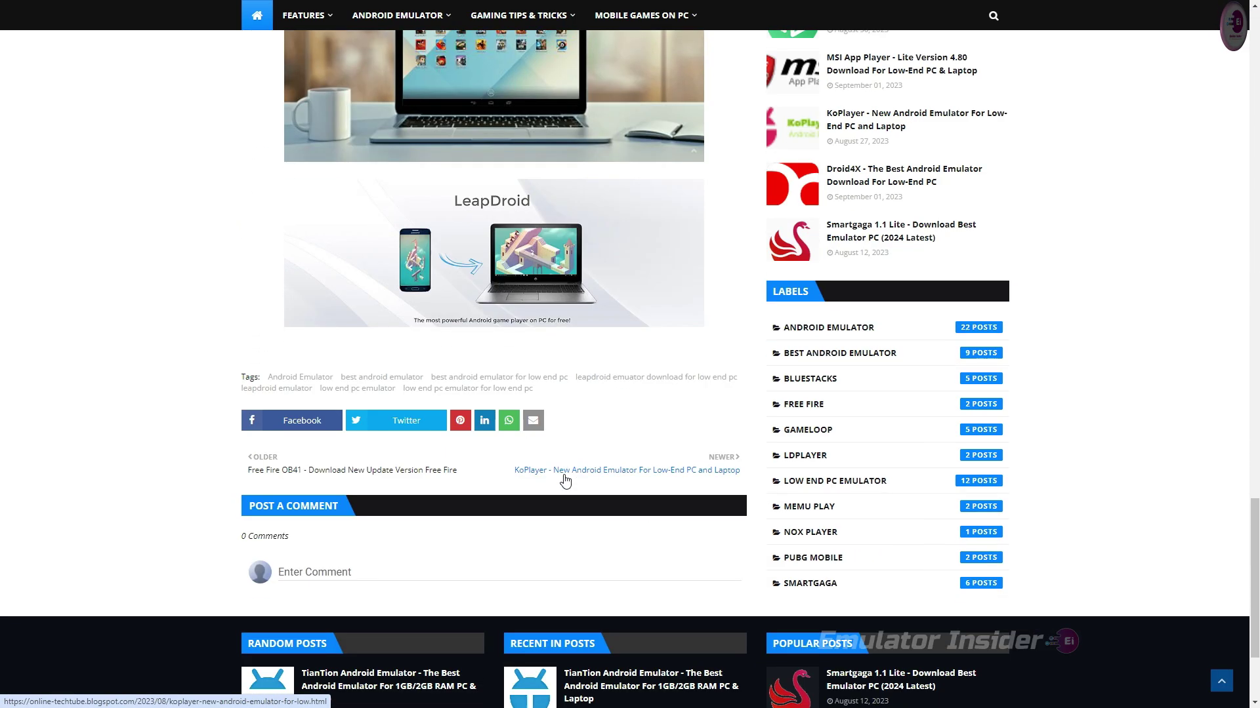
# Step: Follow the page's Leapdroid 1.8 download link to MediaFire, start downloading the installer and close the advert window
pyautogui.scroll(11, 564, 476)
pyautogui.scroll(3, 564, 478)
pyautogui.click(492, 374)
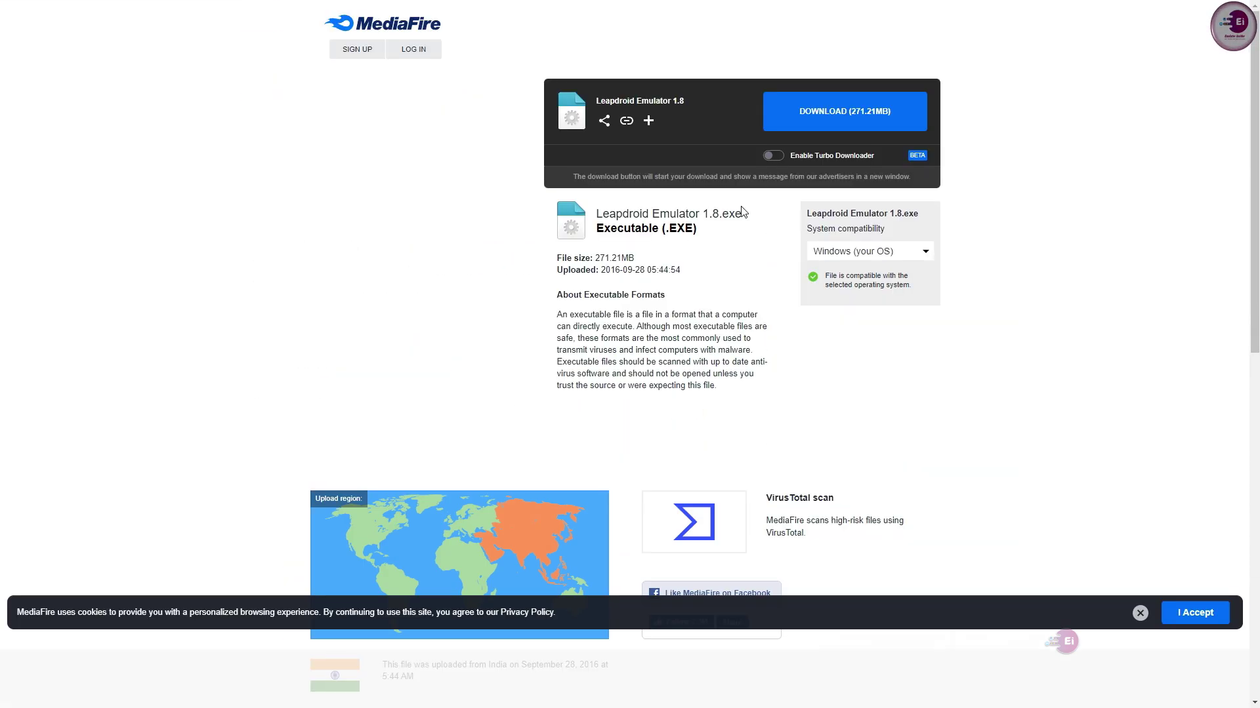
pyautogui.click(852, 108)
pyautogui.click(922, 120)
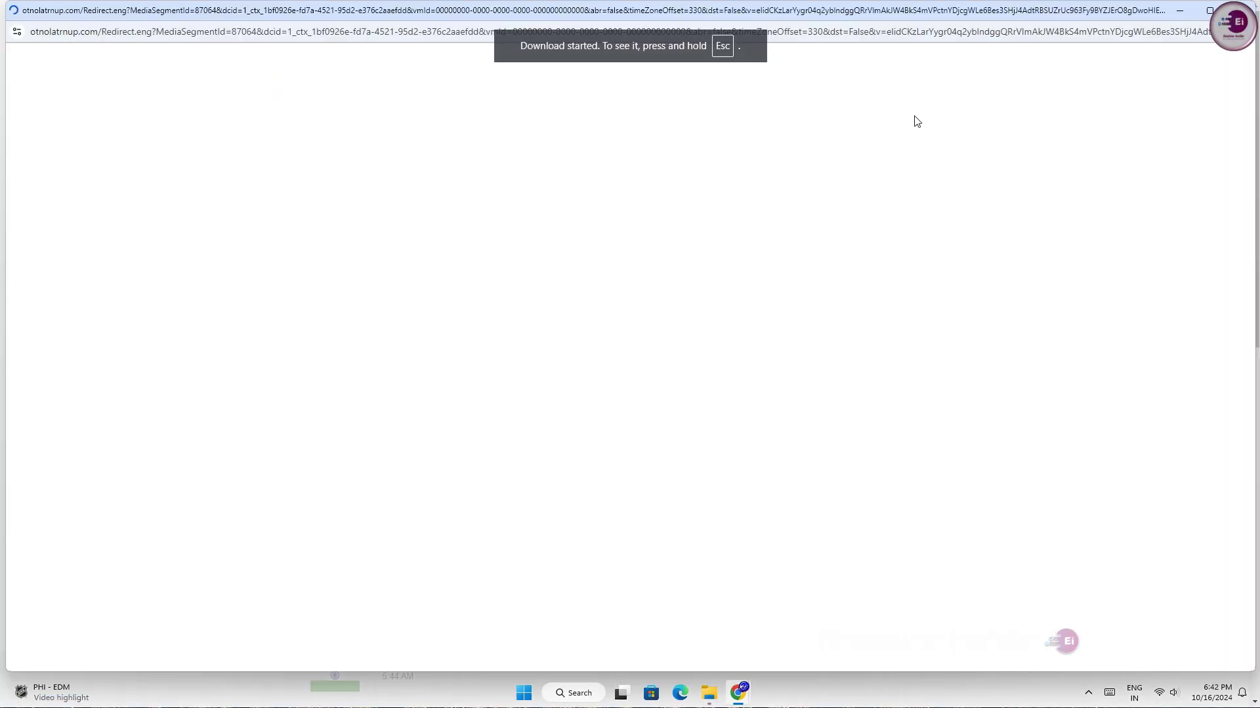
pyautogui.click(1251, 8)
# Step: Check the Leapdroid Emulator 1.8.exe download in Chrome's download history and show the file in its folder
pyautogui.hotkey('ctrl', 'j')
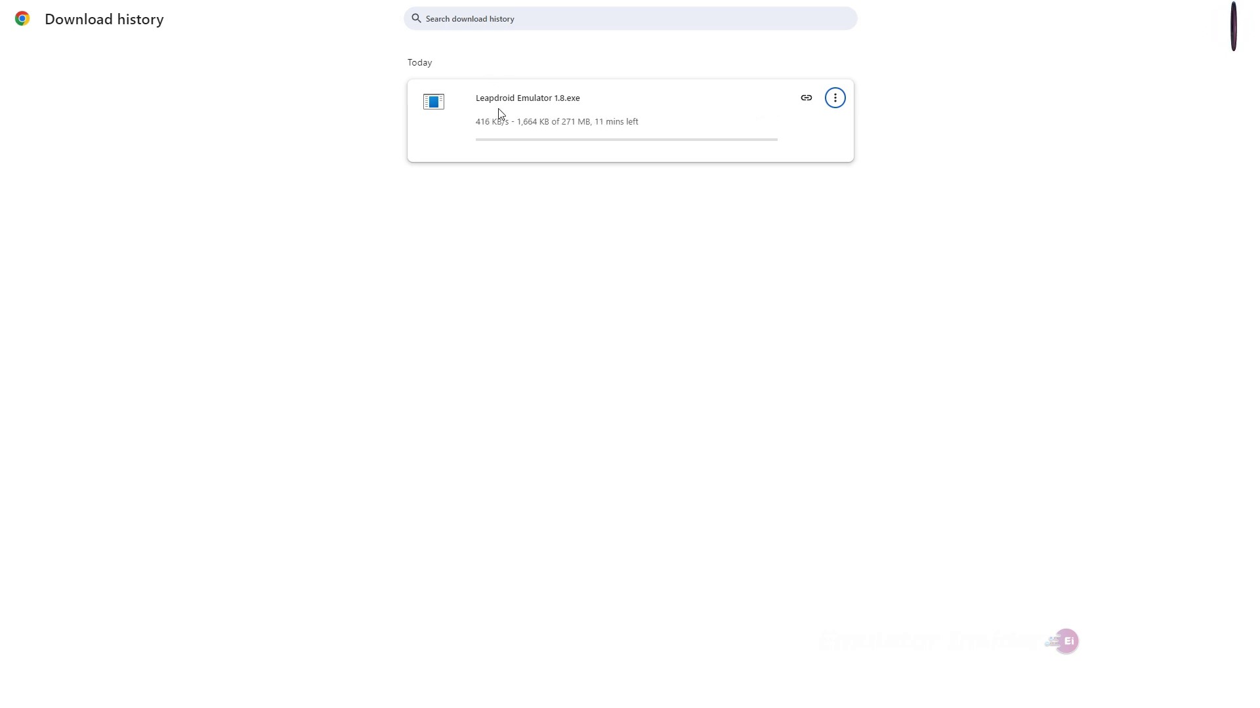
pyautogui.moveTo(556, 120); pyautogui.dragTo(580, 119)
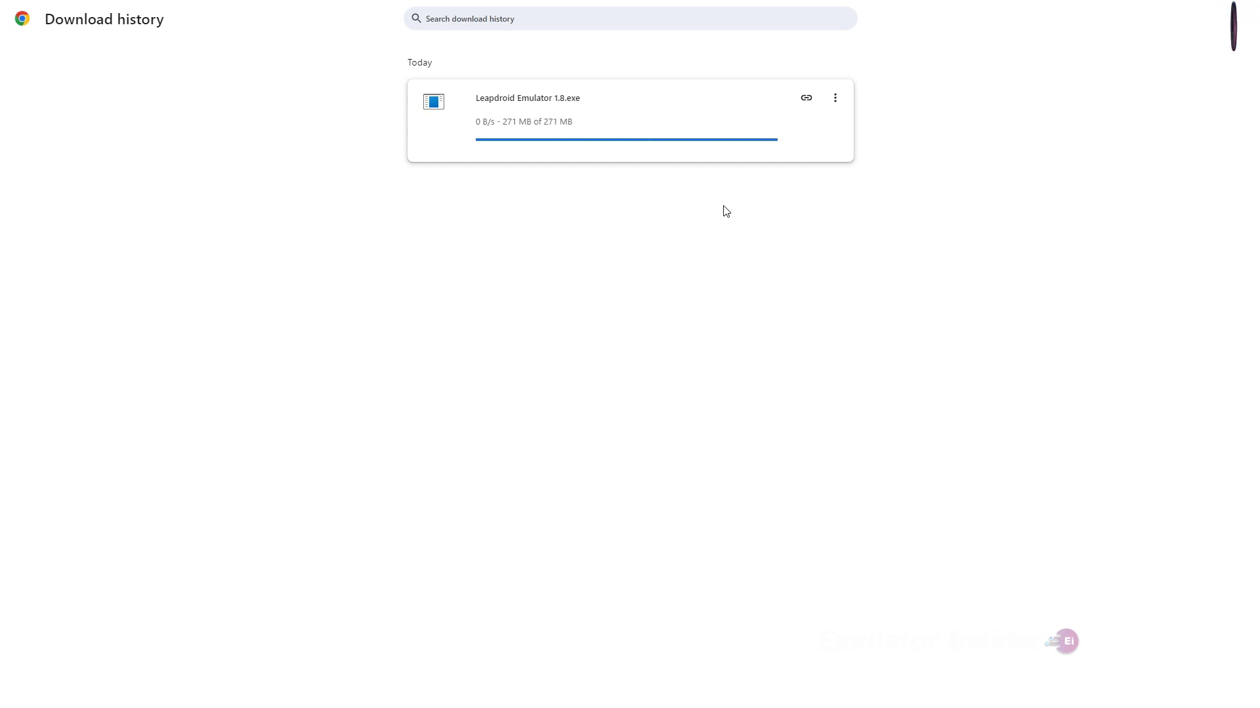
pyautogui.click(806, 97)
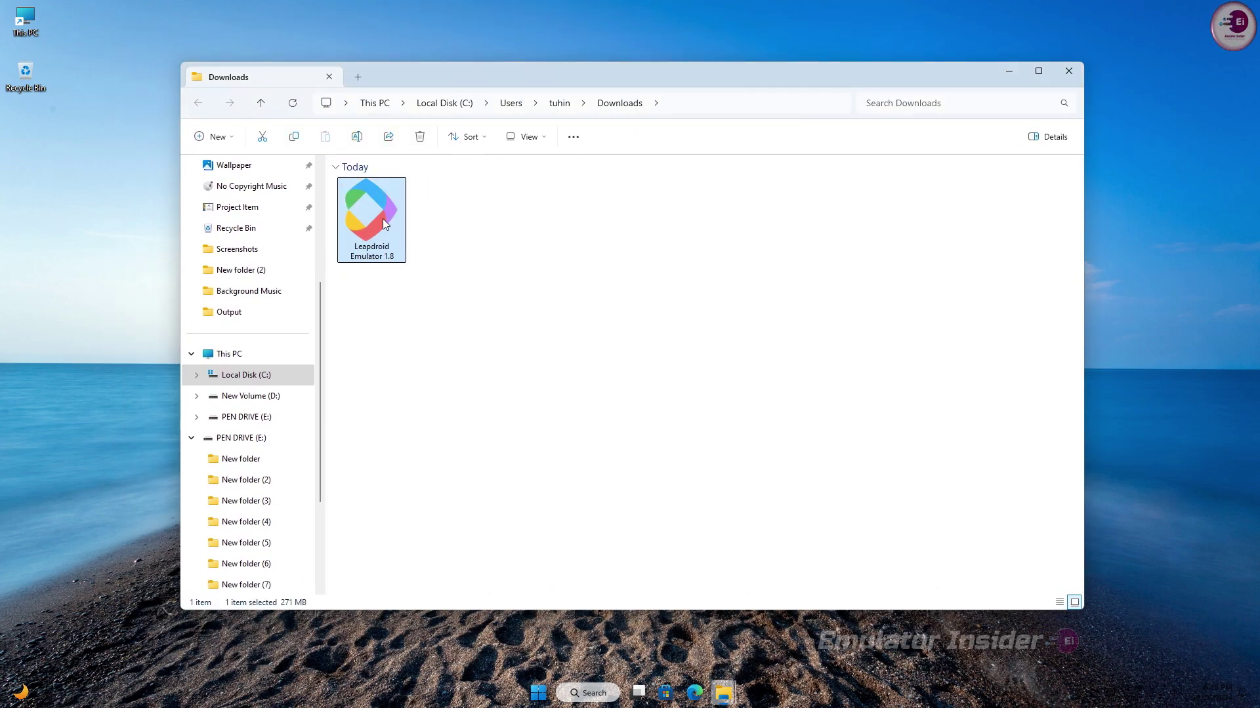
# Step: Launch the Leapdroid Emulator 1.8 installer and close the Downloads folder window
pyautogui.rightClick(383, 218)
pyautogui.click(468, 311)
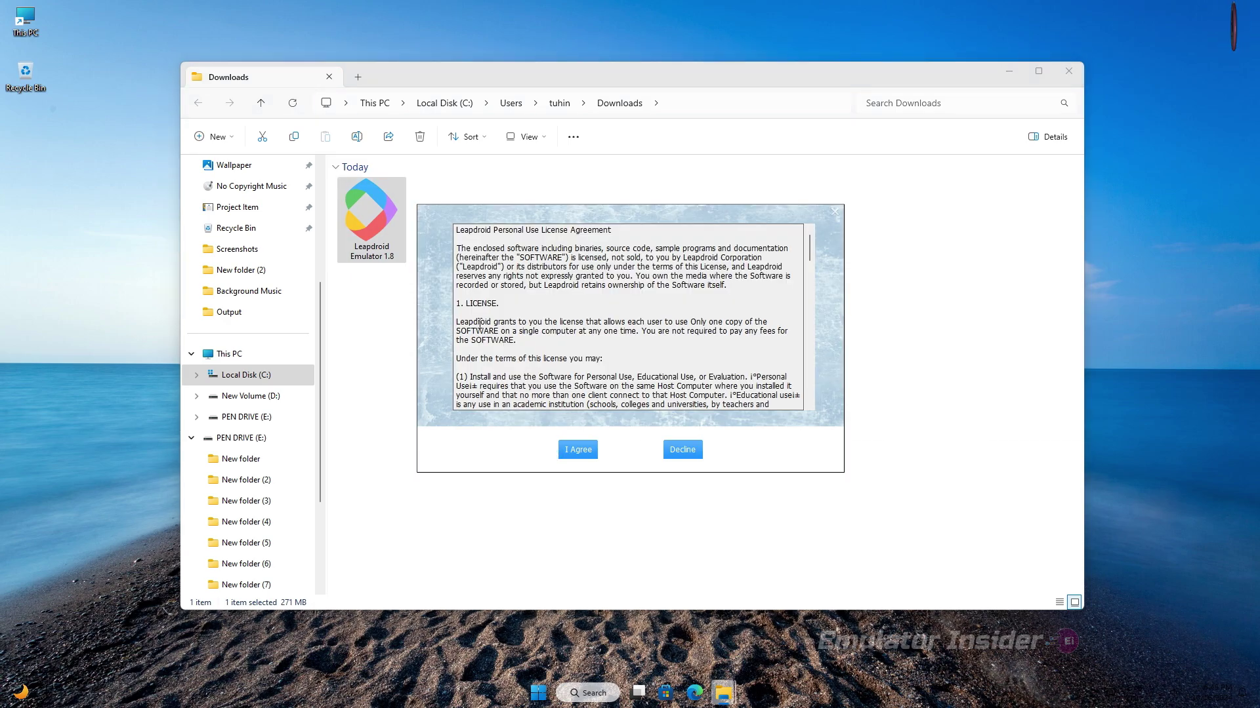
pyautogui.click(1069, 75)
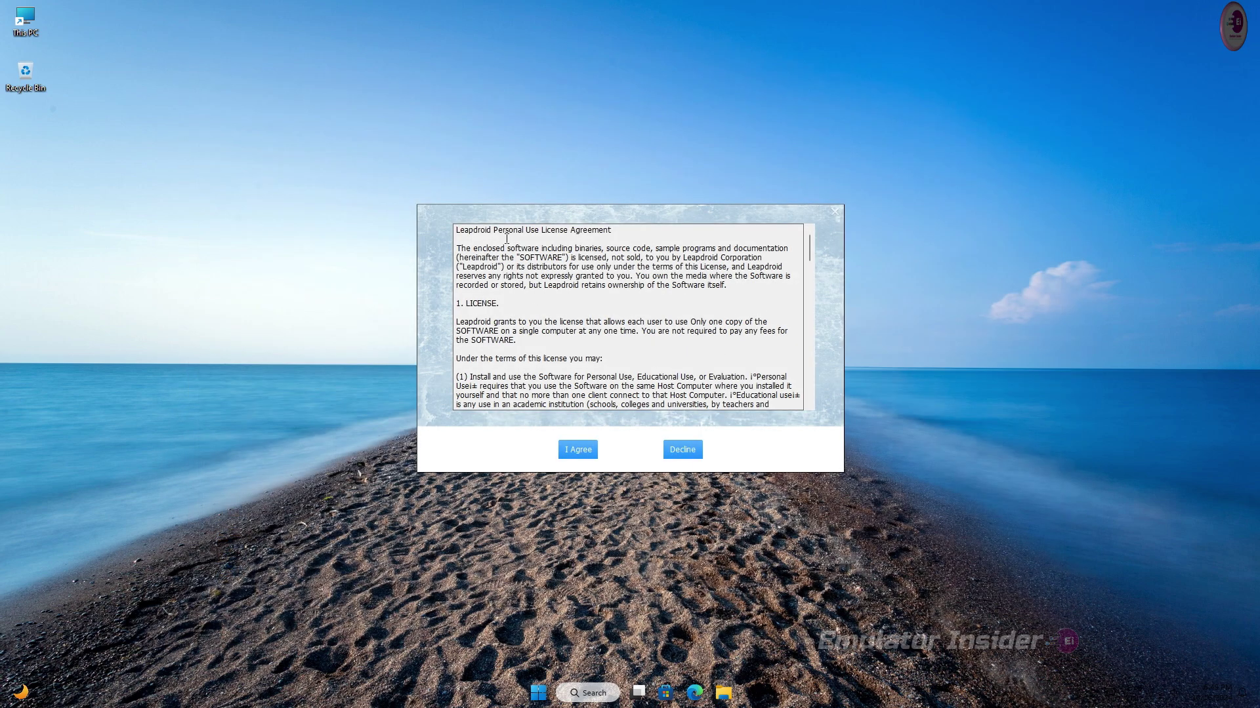
# Step: Read through and accept the Leapdroid license agreement, and start the installation with the default VM data and program paths
pyautogui.moveTo(811, 243); pyautogui.dragTo(821, 384)
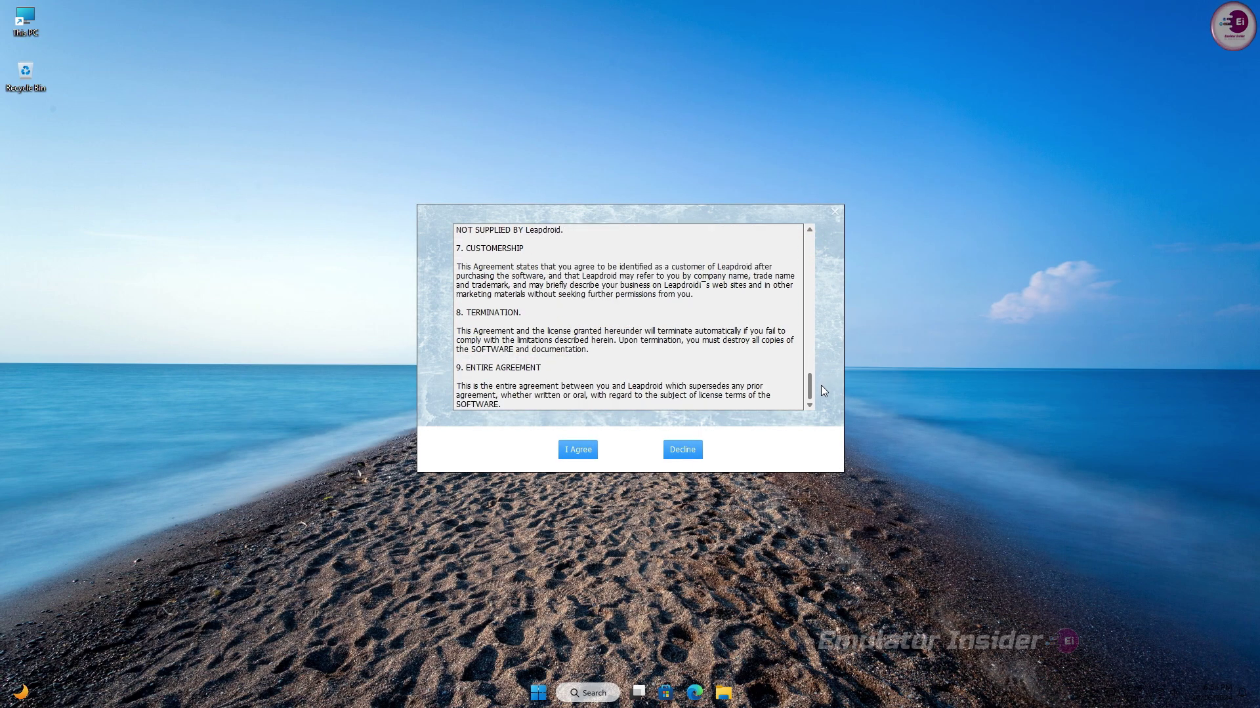
pyautogui.click(568, 450)
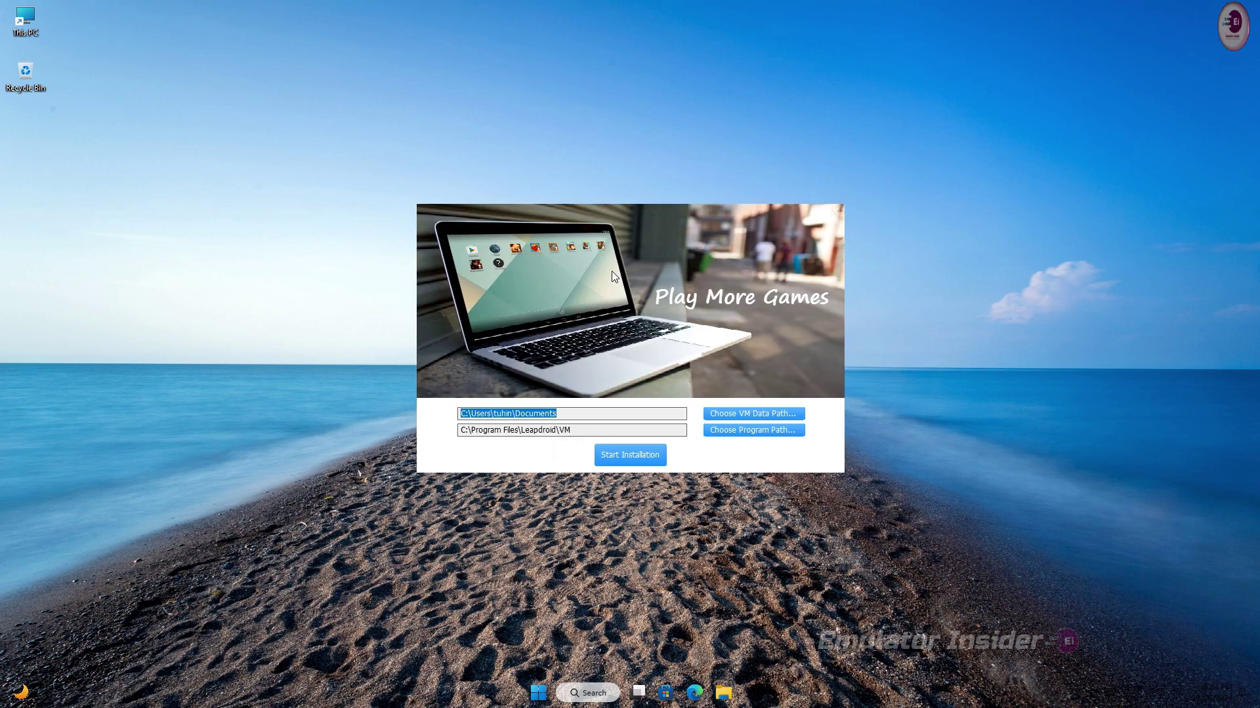
pyautogui.click(619, 460)
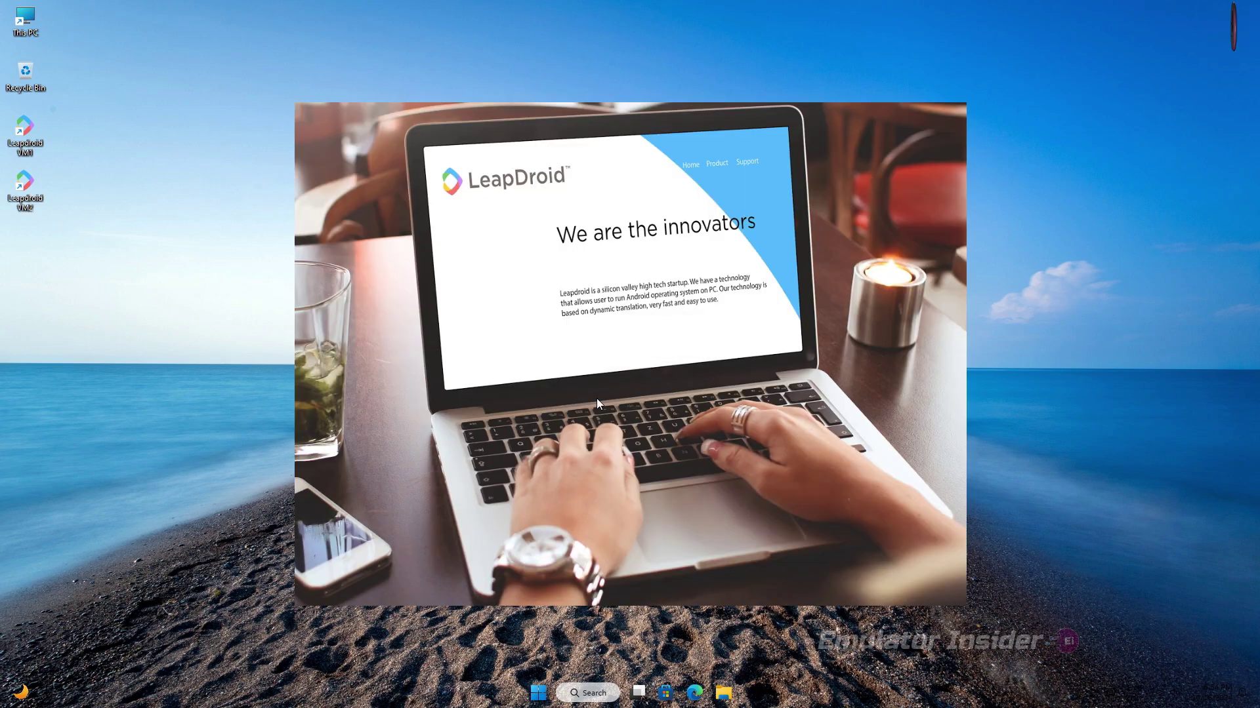
# Step: Look over the Leapdroid desktop shortcuts, Android home screen and app drawer, and return to the home screen
pyautogui.moveTo(124, 128); pyautogui.dragTo(3, 224)
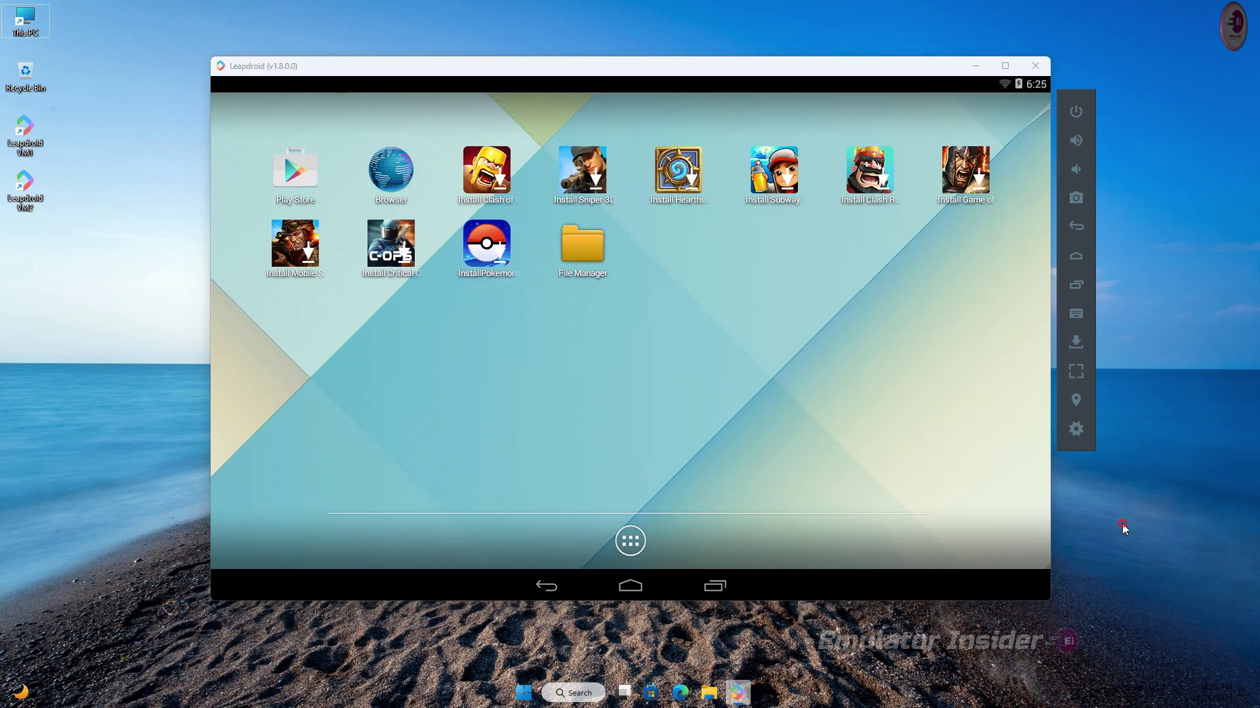
pyautogui.moveTo(581, 305); pyautogui.dragTo(789, 346)
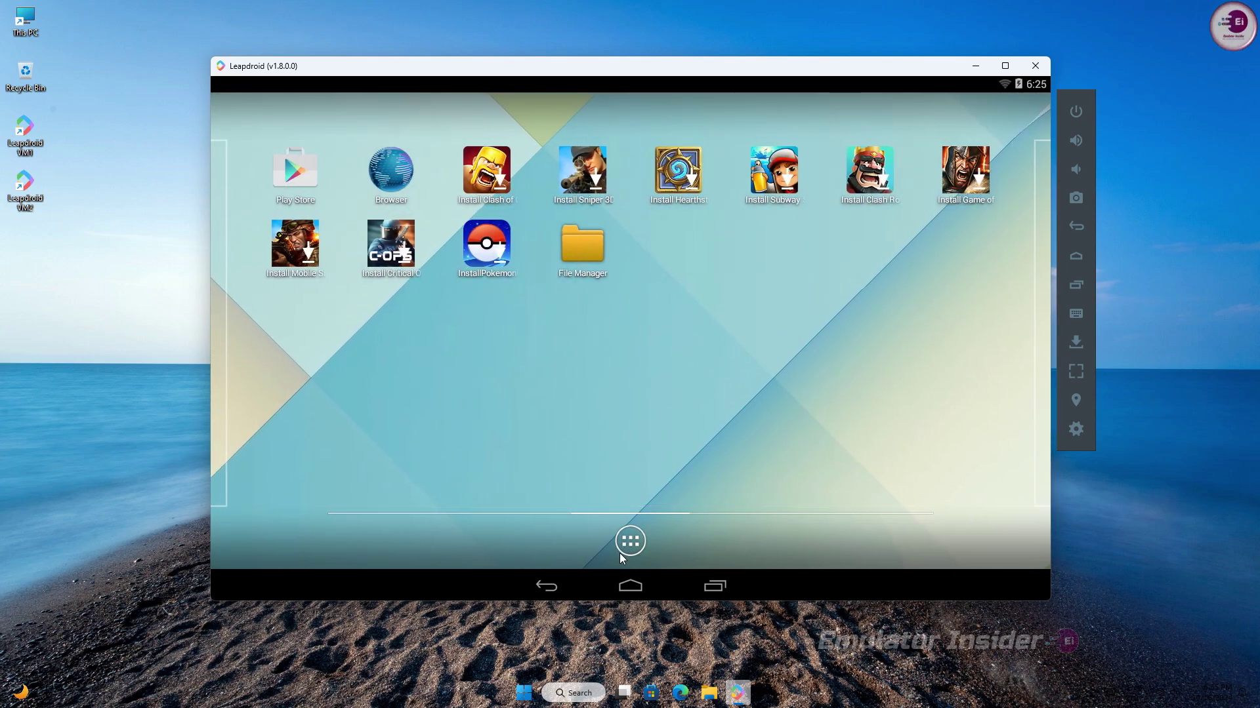
pyautogui.click(629, 541)
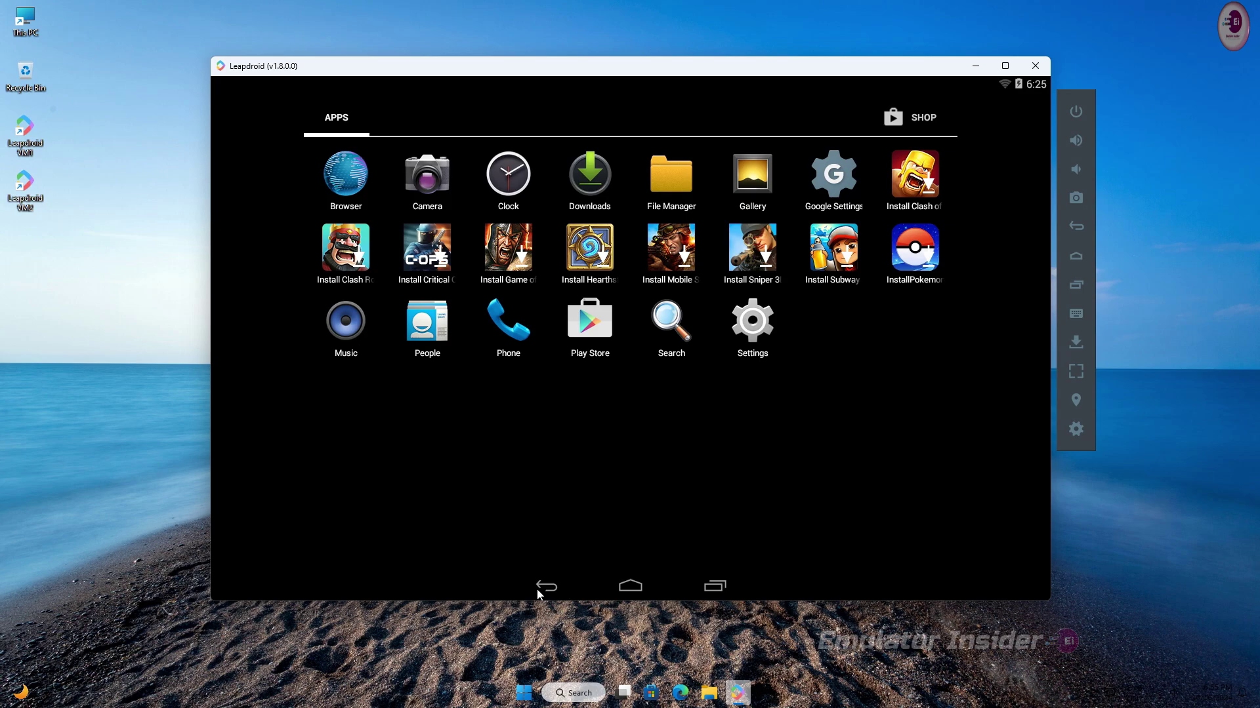
pyautogui.click(539, 591)
pyautogui.click(625, 536)
pyautogui.click(545, 586)
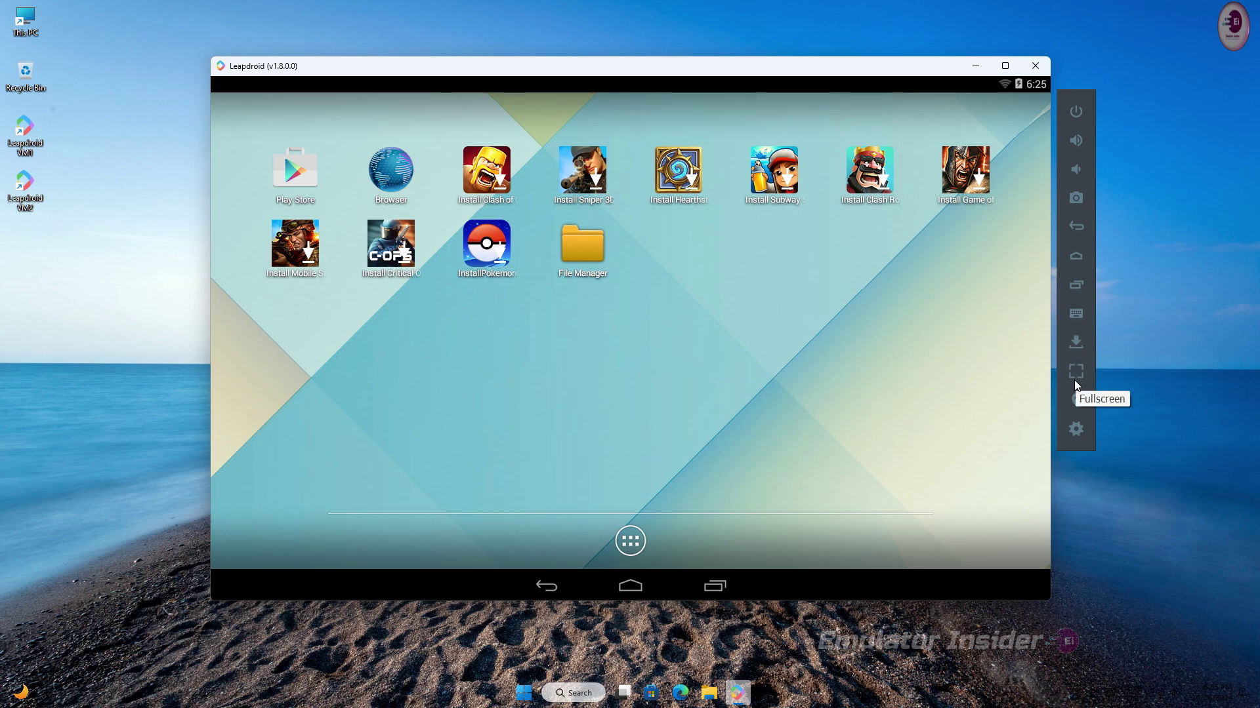
# Step: Review the emulator's display, graphics and shared folder settings, trying the OpenGL rendering option without saving, and close the settings
pyautogui.click(1075, 429)
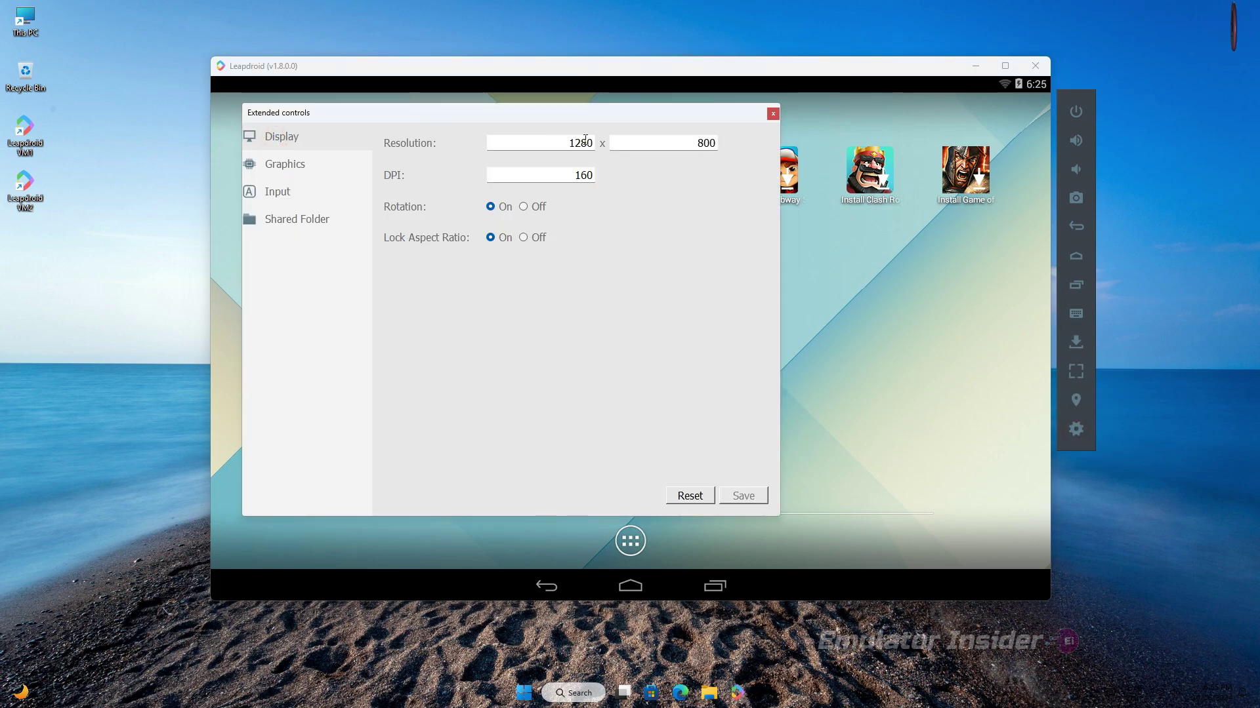
pyautogui.click(302, 165)
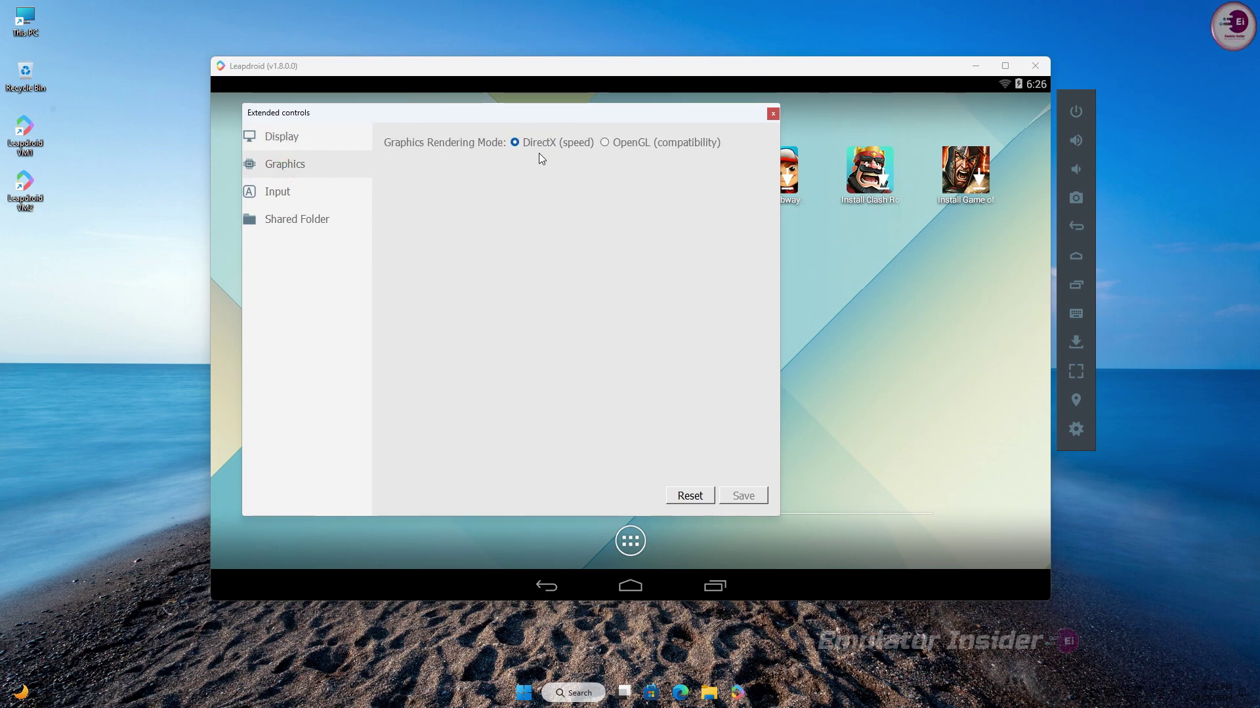
pyautogui.click(604, 142)
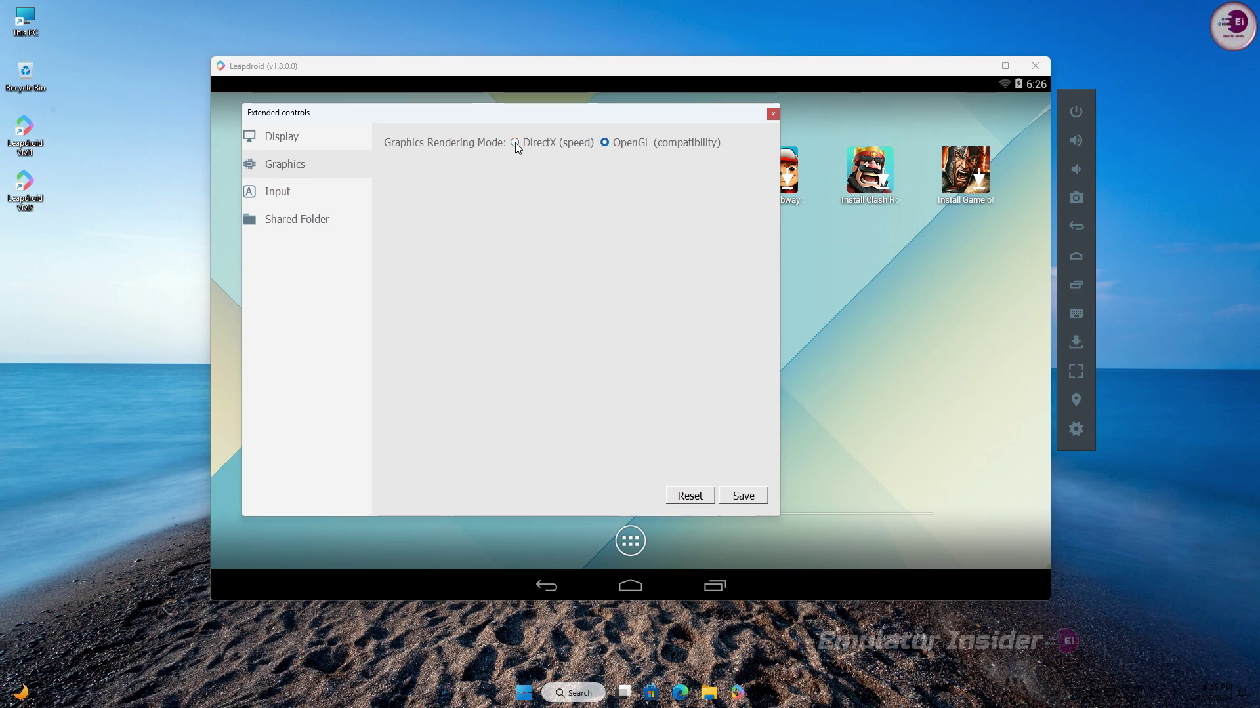
pyautogui.click(301, 220)
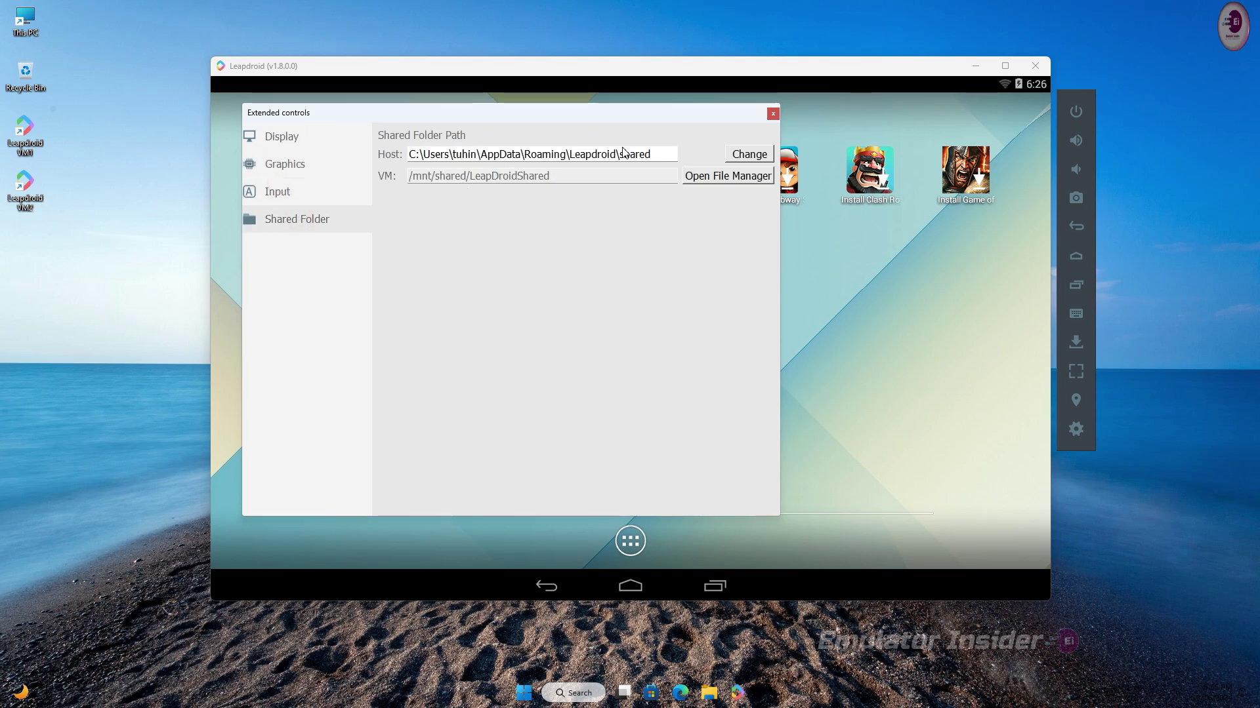
pyautogui.click(773, 114)
# Step: Look through the Android system Settings list and return to the app drawer
pyautogui.click(630, 541)
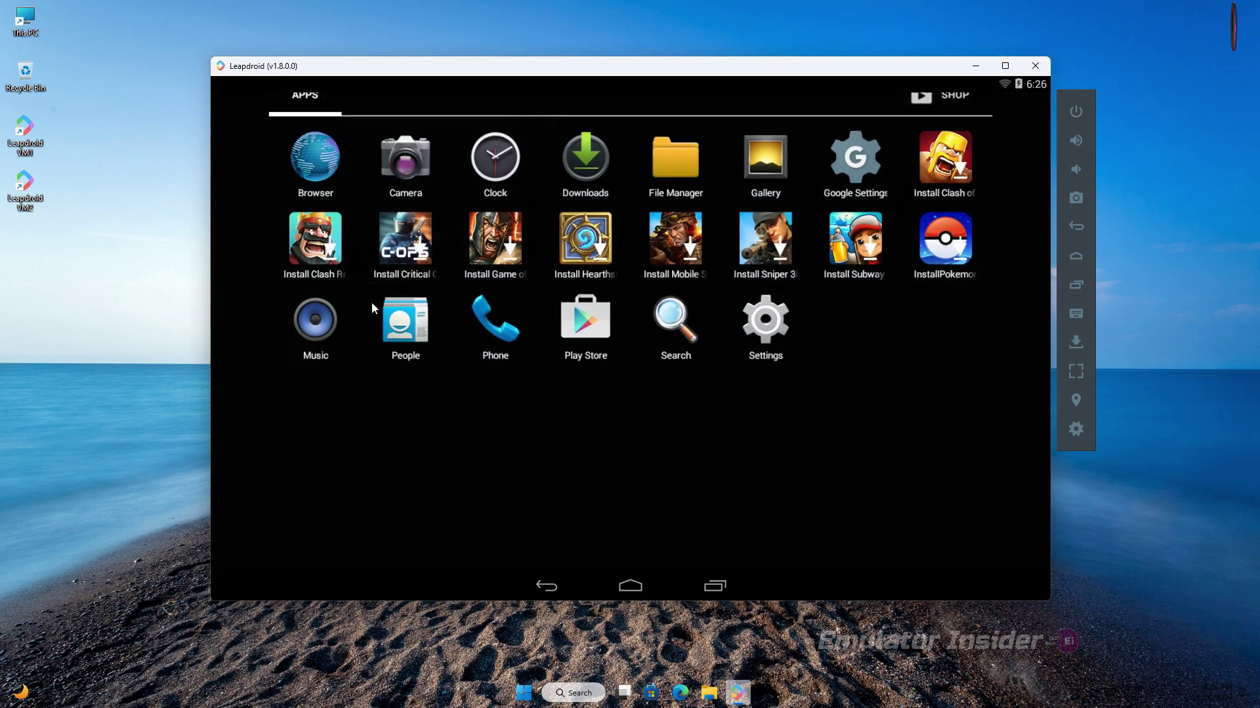
pyautogui.click(750, 321)
pyautogui.scroll(-5, 655, 426)
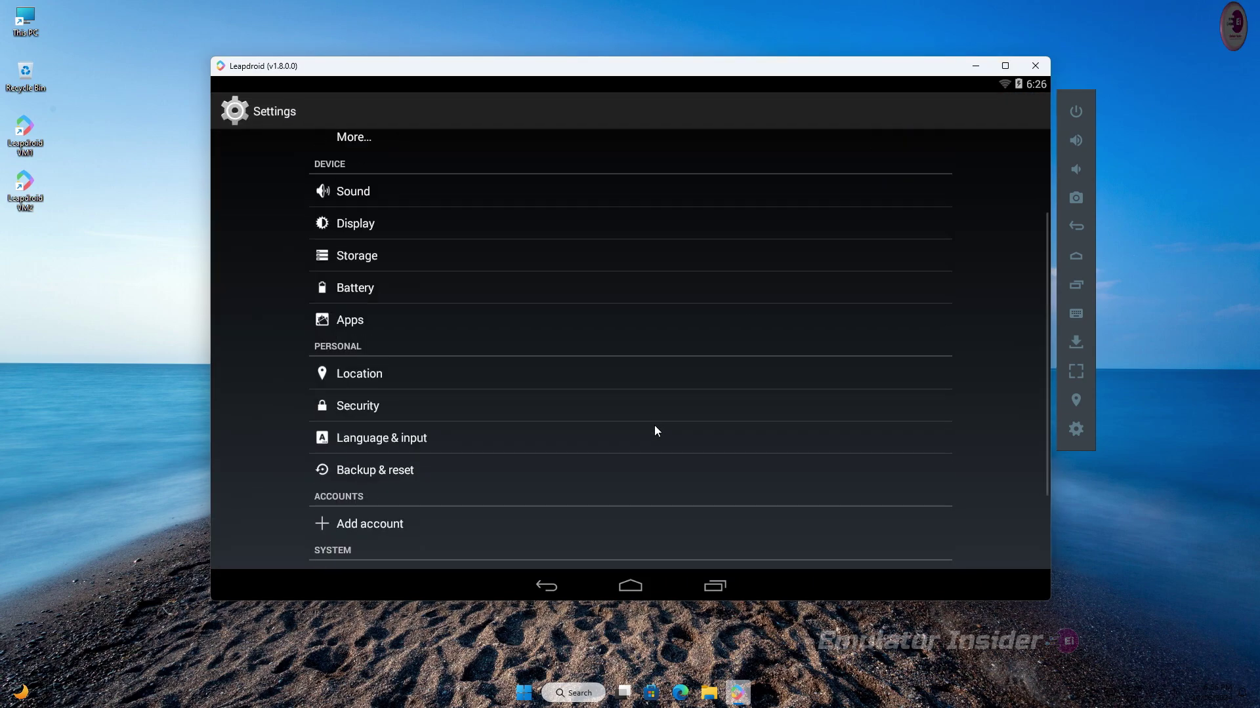
pyautogui.scroll(10, 628, 484)
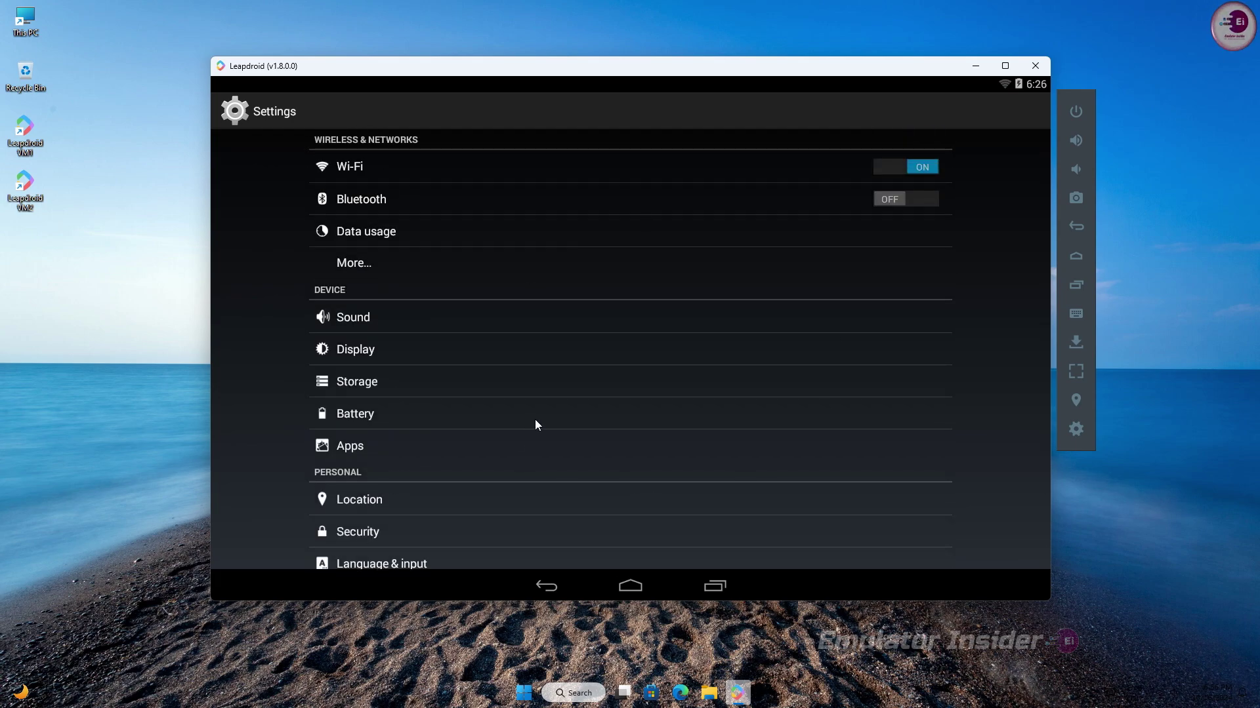
pyautogui.scroll(-4, 538, 460)
pyautogui.click(547, 584)
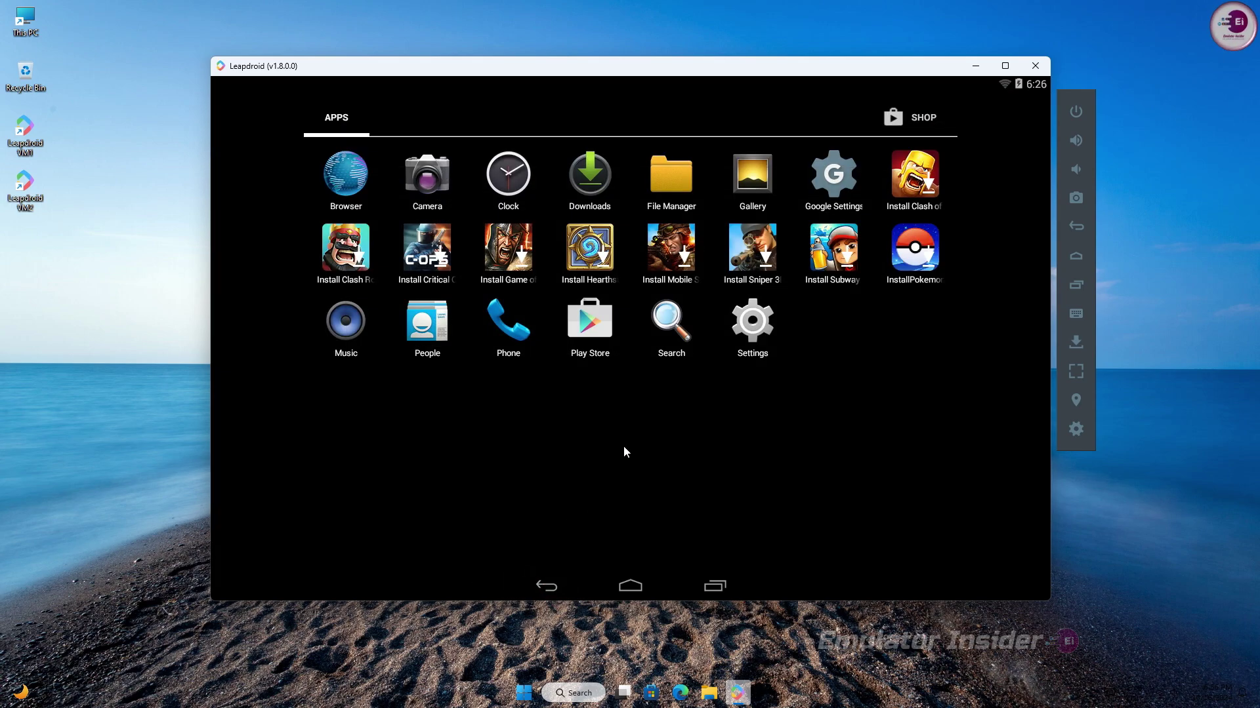
# Step: View the Play Store's Google account setup, leave it without adding an account, and check the recent apps
pyautogui.click(586, 327)
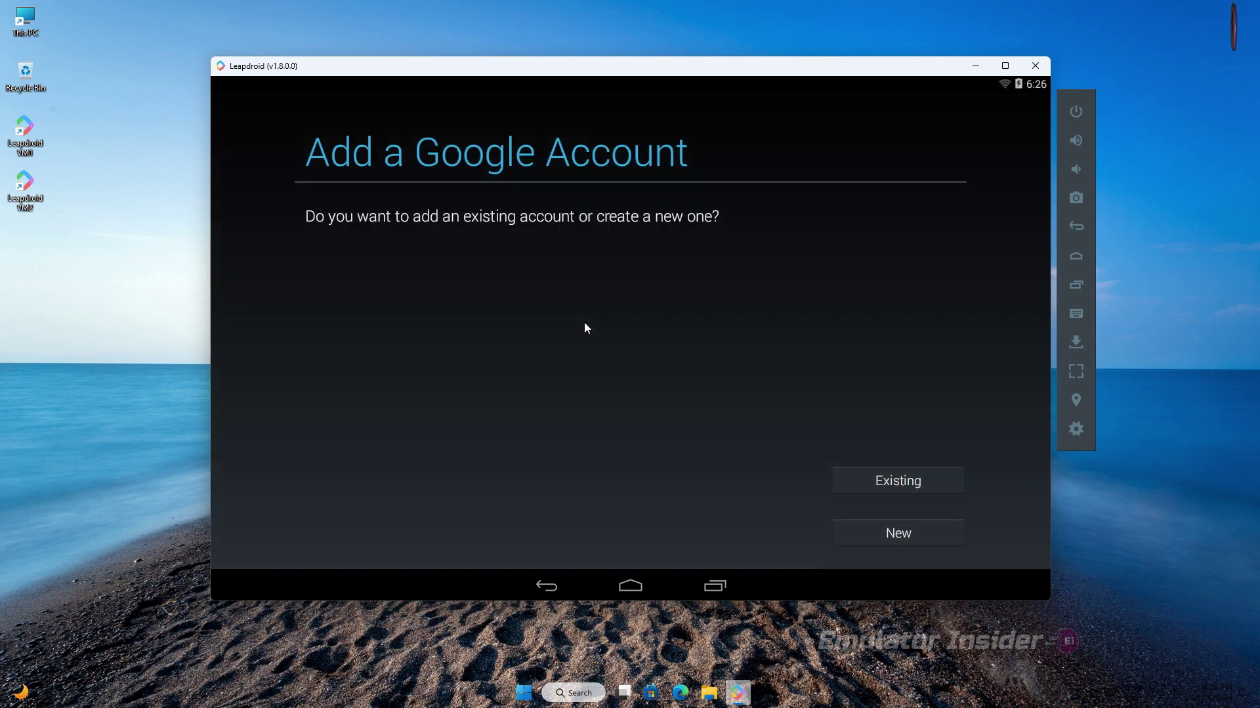
pyautogui.click(898, 534)
pyautogui.click(546, 585)
pyautogui.click(715, 592)
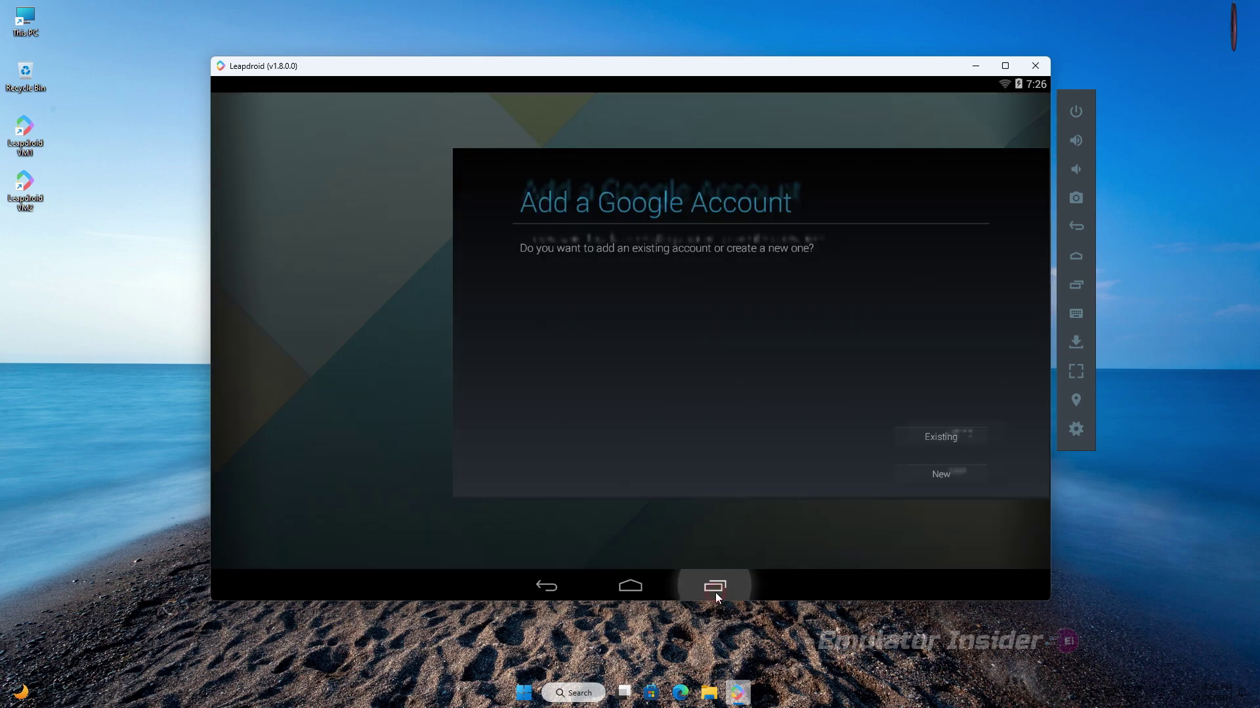
pyautogui.moveTo(974, 362); pyautogui.dragTo(637, 194)
pyautogui.click(546, 584)
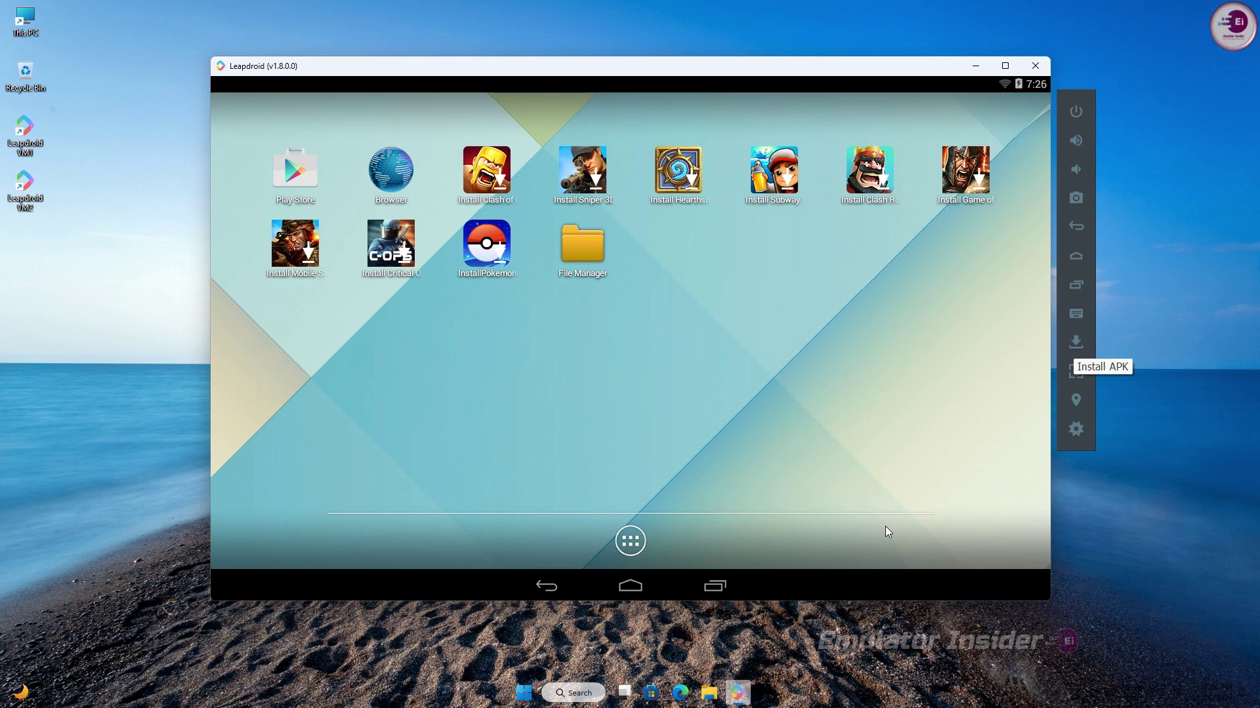
# Step: Switch to Google Chrome with the Person 1 profile and search for "an1 free fire apk obb"
pyautogui.click(523, 693)
pyautogui.click(731, 313)
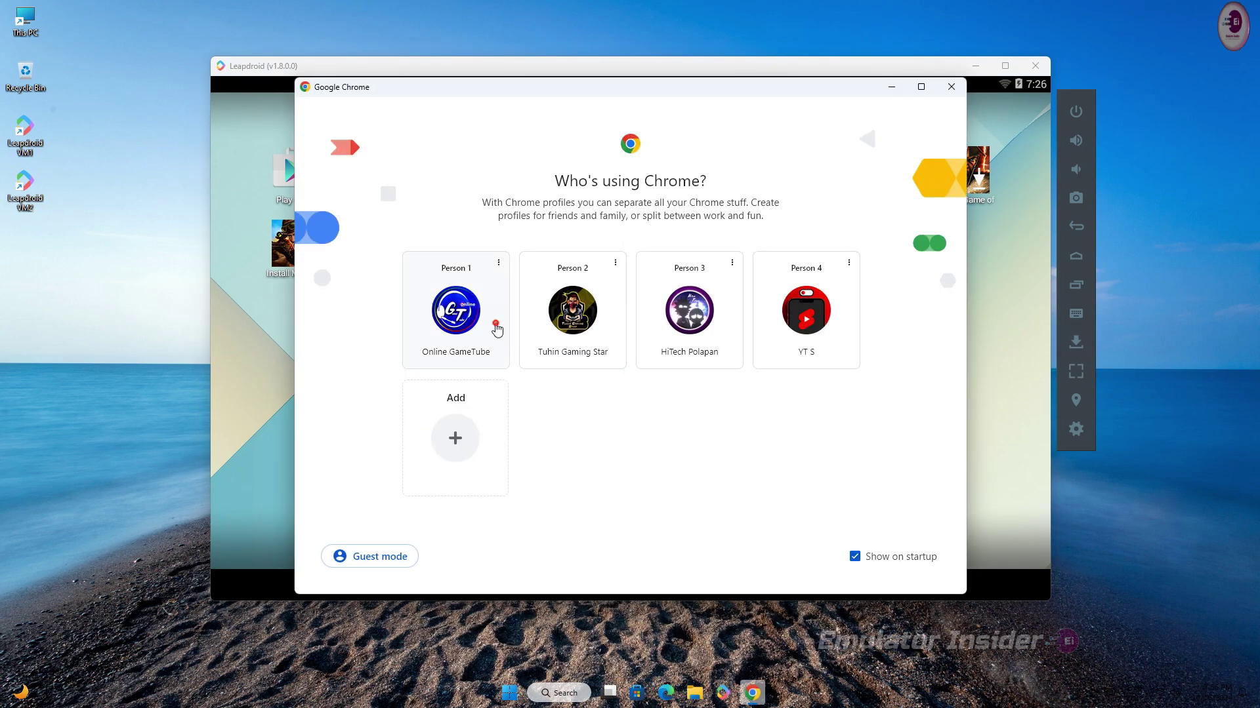
pyautogui.click(495, 326)
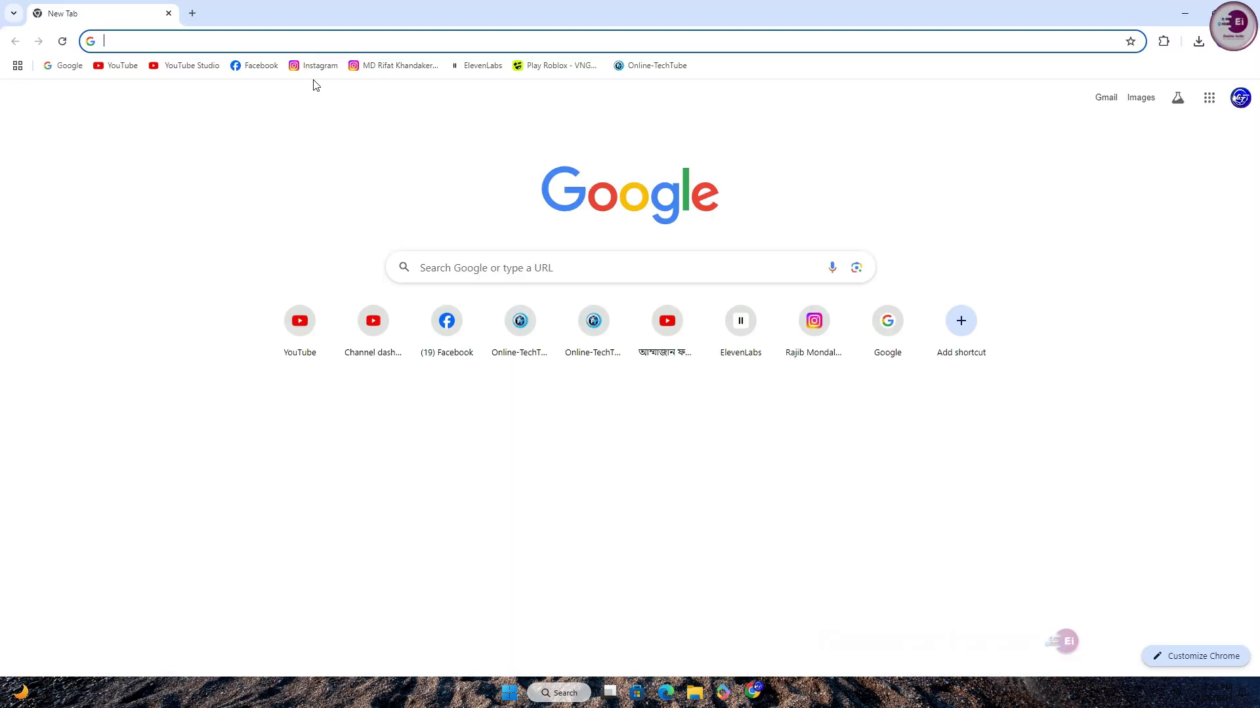
pyautogui.click(179, 40)
pyautogui.write('an1 free fire apk obb')
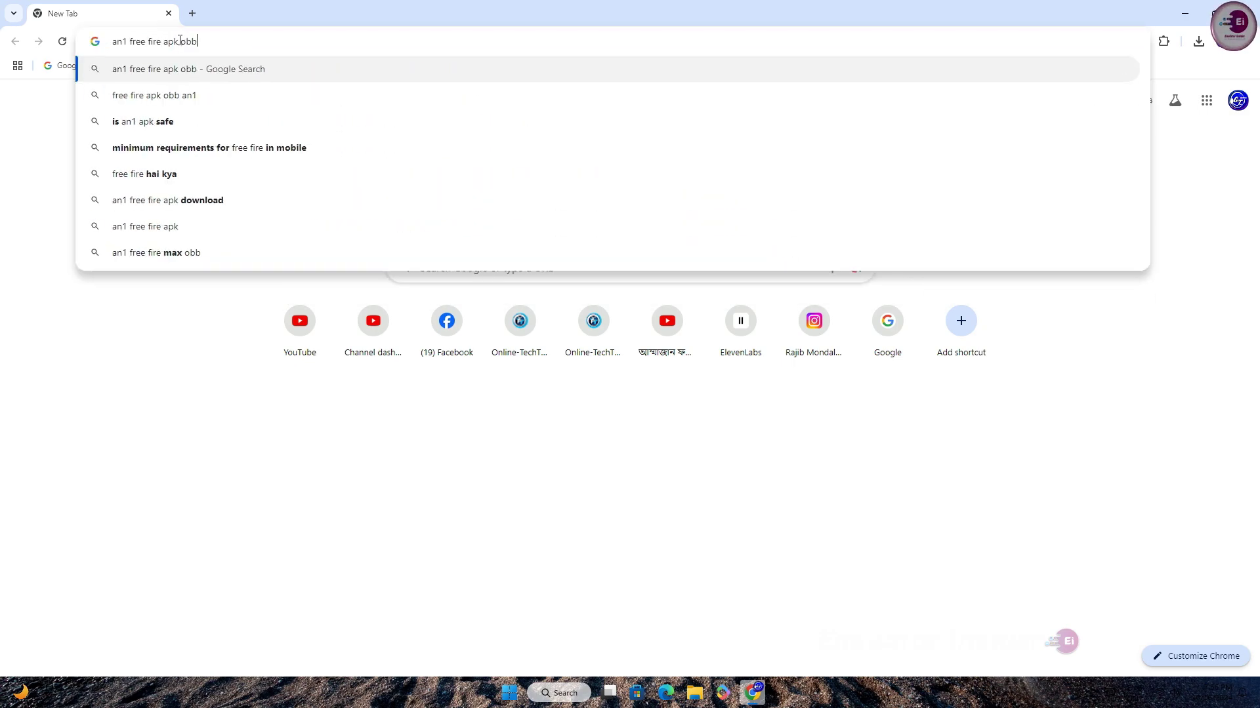
pyautogui.press('Return')
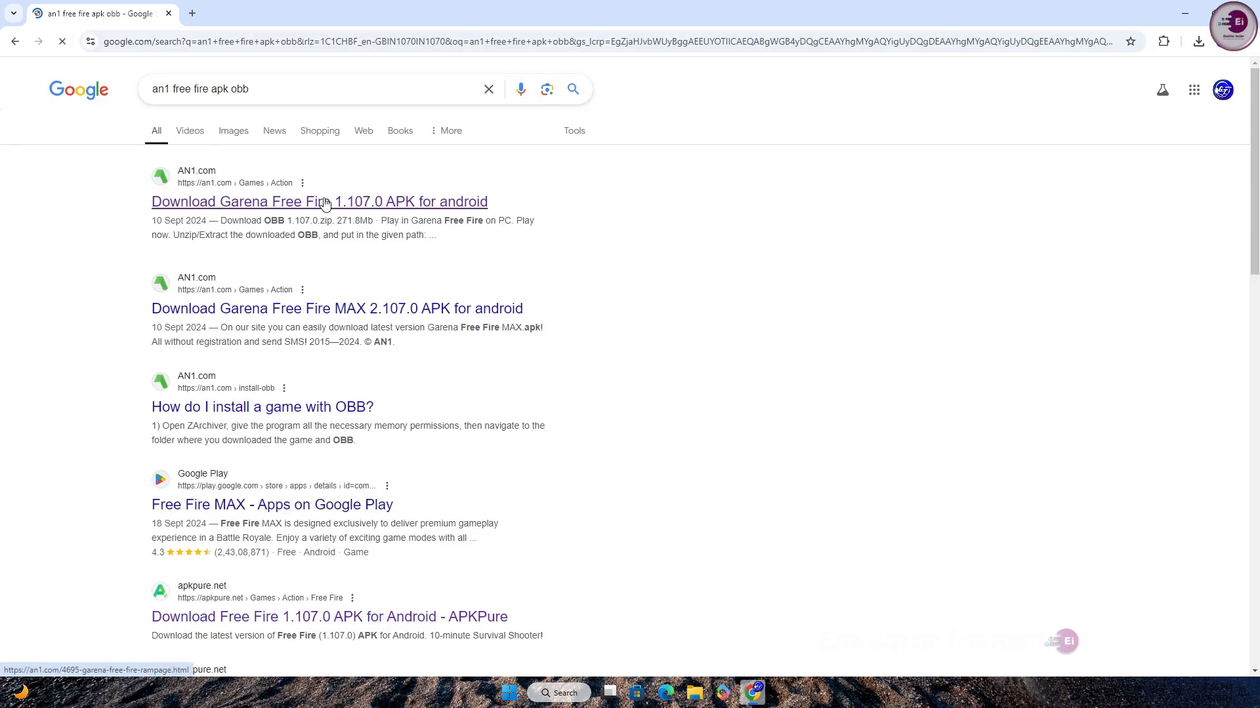
# Step: Open the AN1 page for Garena Free Fire 1.107.0 and download its APK and OBB files
pyautogui.click(326, 203)
pyautogui.tripleClick(423, 213)
pyautogui.click(858, 403)
pyautogui.scroll(-10, 857, 402)
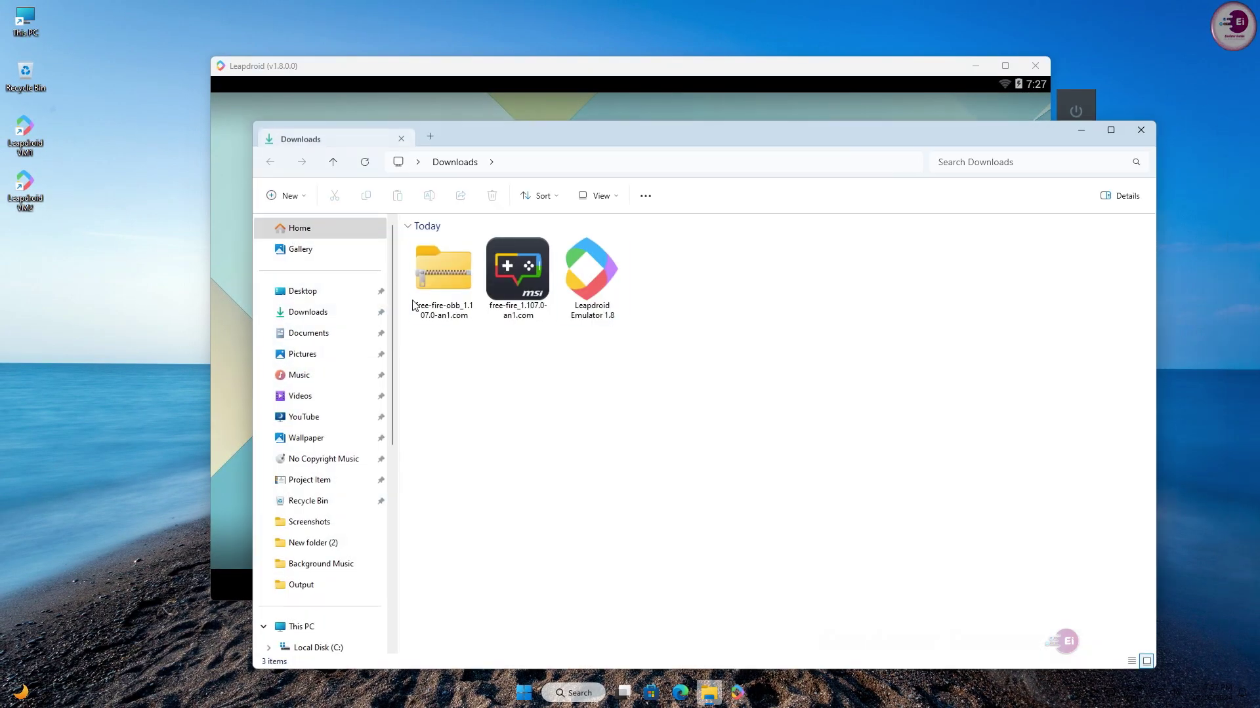
# Step: Check the downloaded Free Fire OBB archive and APK in the Downloads folder and close the folder window
pyautogui.click(420, 295)
pyautogui.click(500, 262)
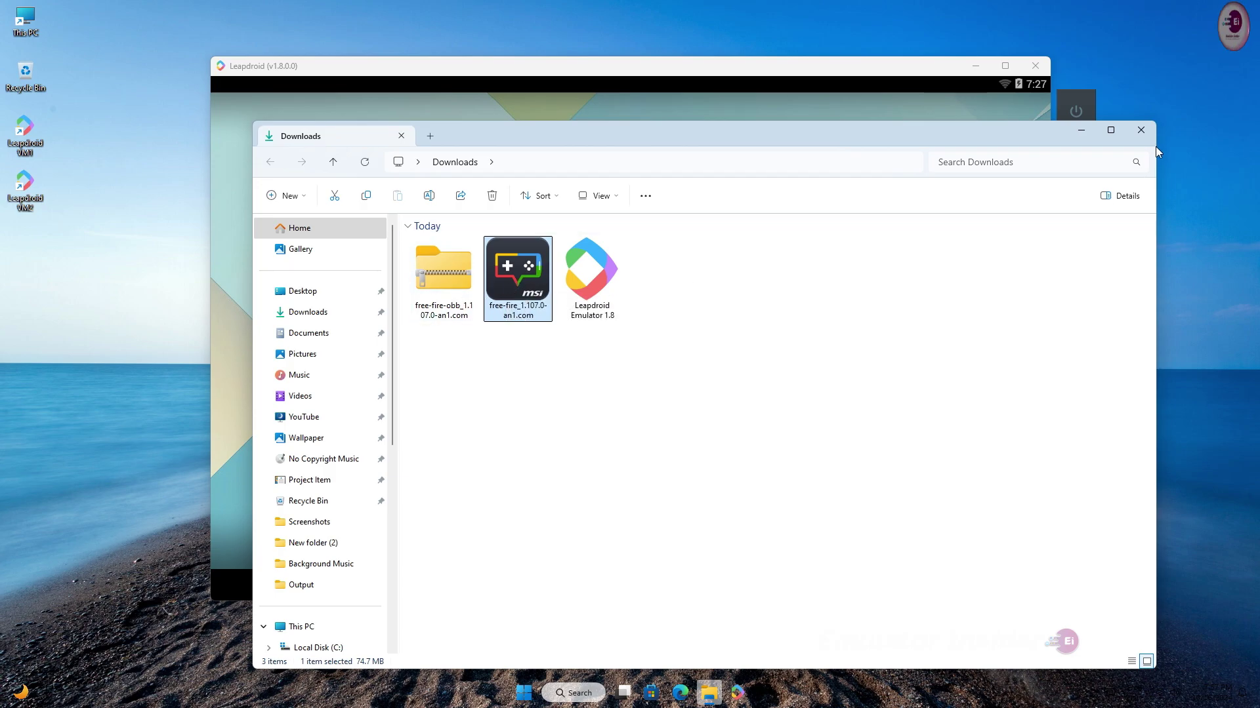
pyautogui.click(1143, 129)
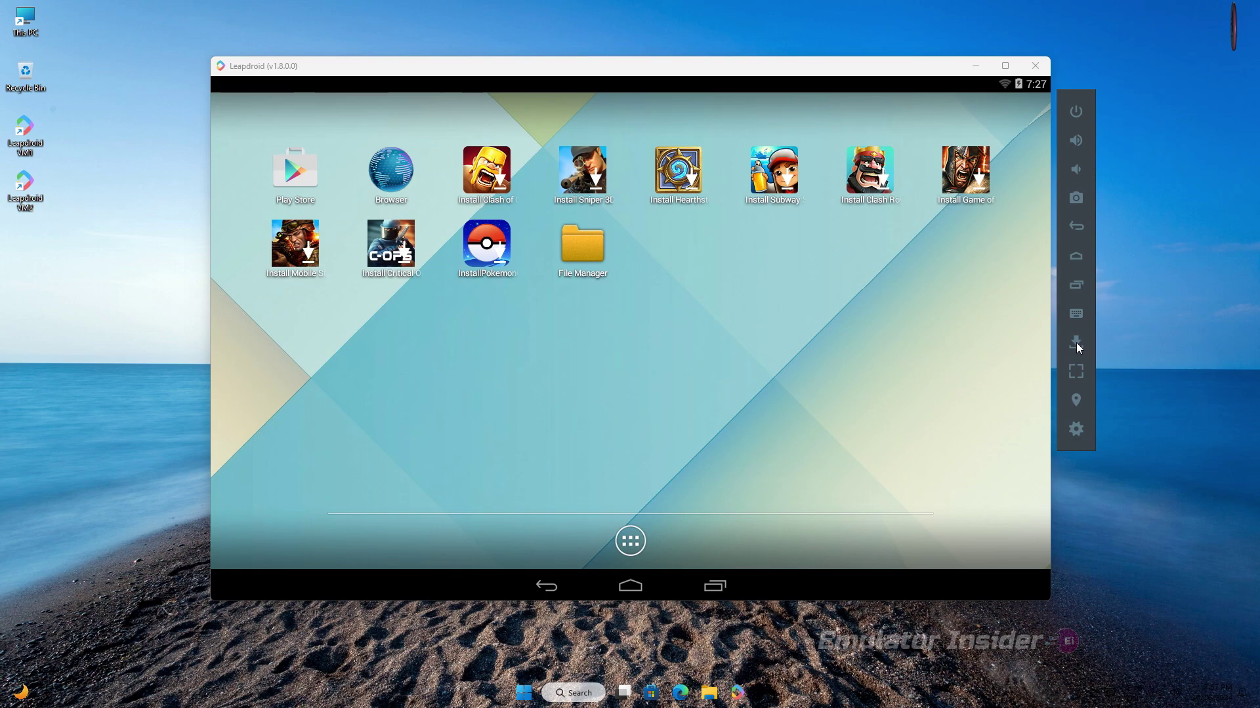
# Step: Install the free-fire_1.107.0-an1.com APK from the Downloads folder in the emulator and finish the installer
pyautogui.click(1075, 343)
pyautogui.click(748, 242)
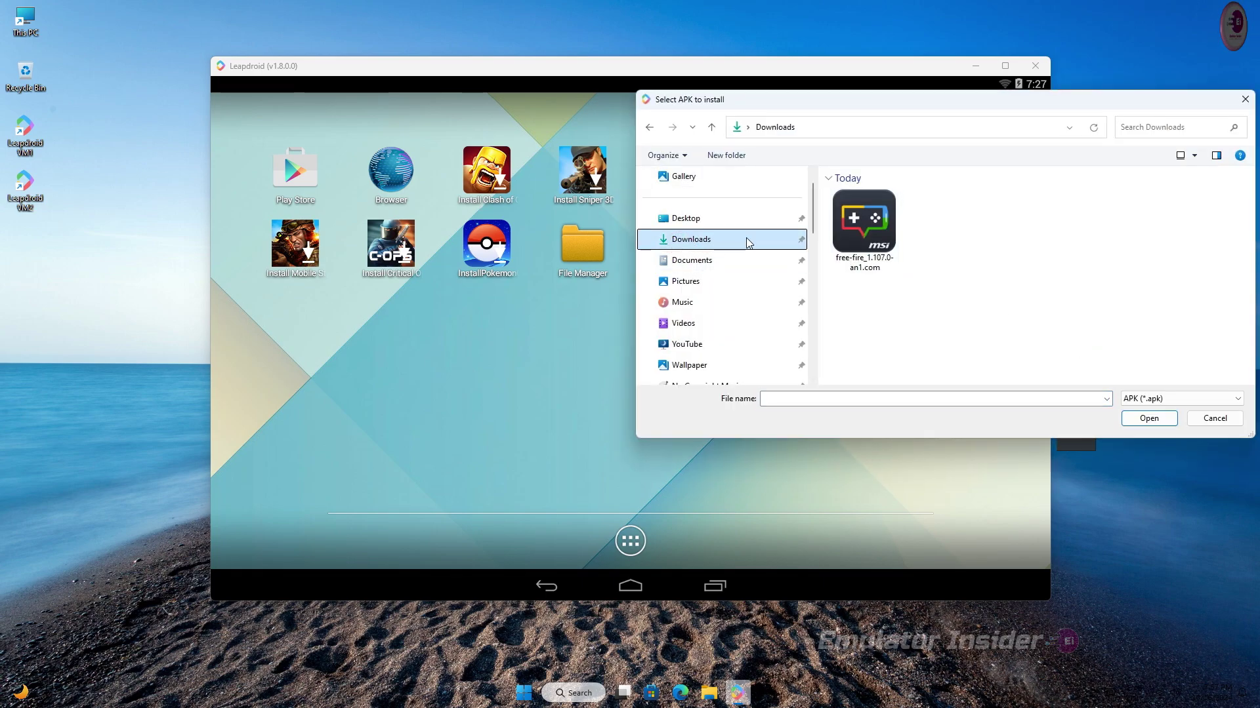
pyautogui.click(843, 266)
pyautogui.click(1136, 425)
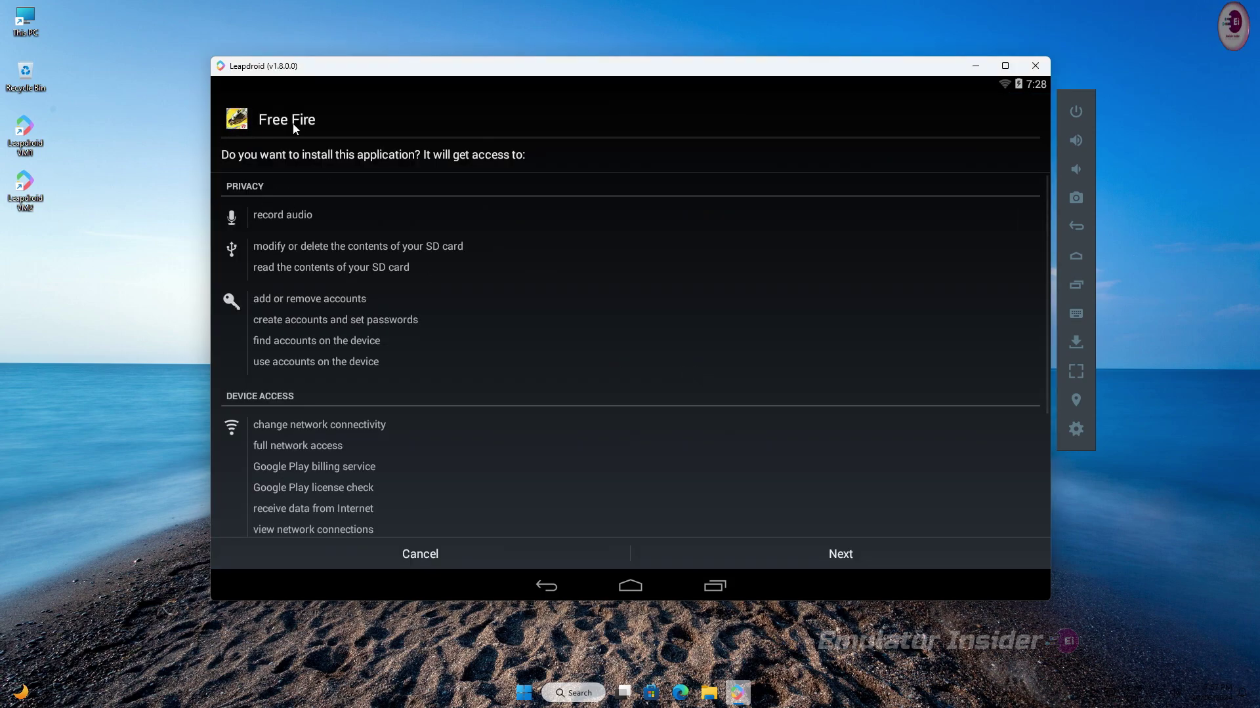
pyautogui.click(858, 553)
pyautogui.click(858, 553)
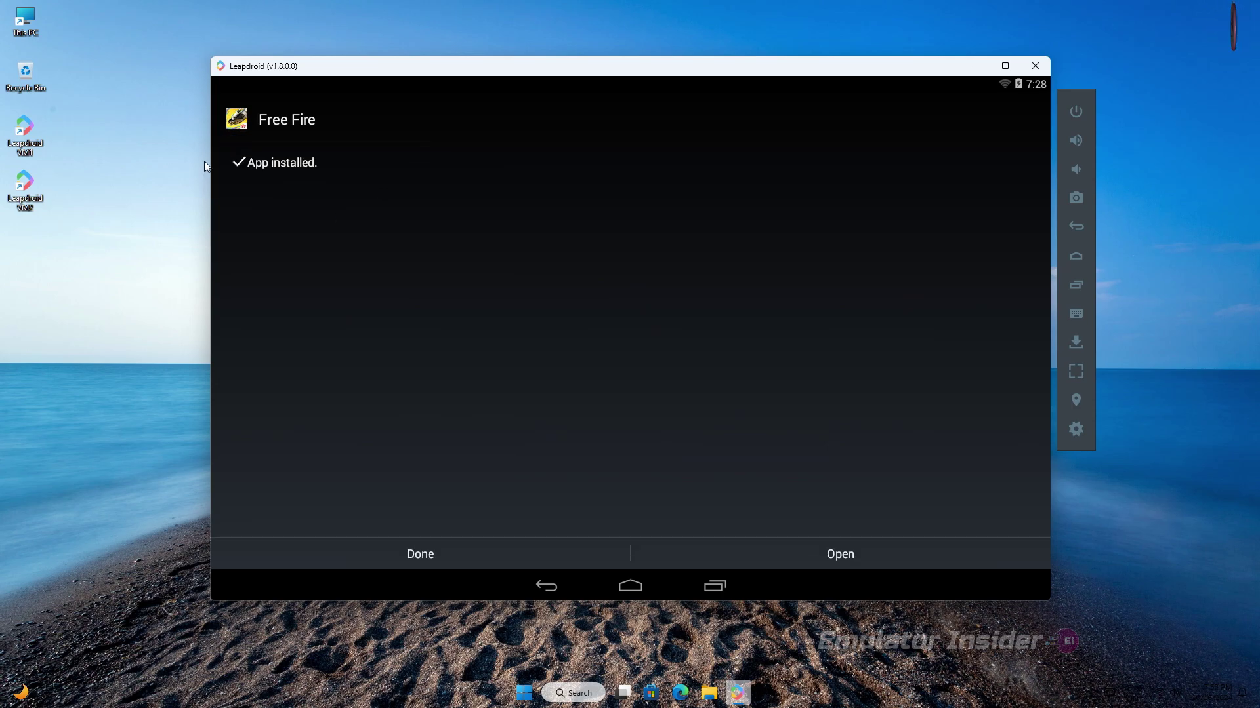
pyautogui.click(486, 554)
# Step: Place a Free Fire shortcut from the app drawer on the home screen beside File Manager
pyautogui.click(630, 542)
pyautogui.moveTo(736, 161); pyautogui.dragTo(674, 257)
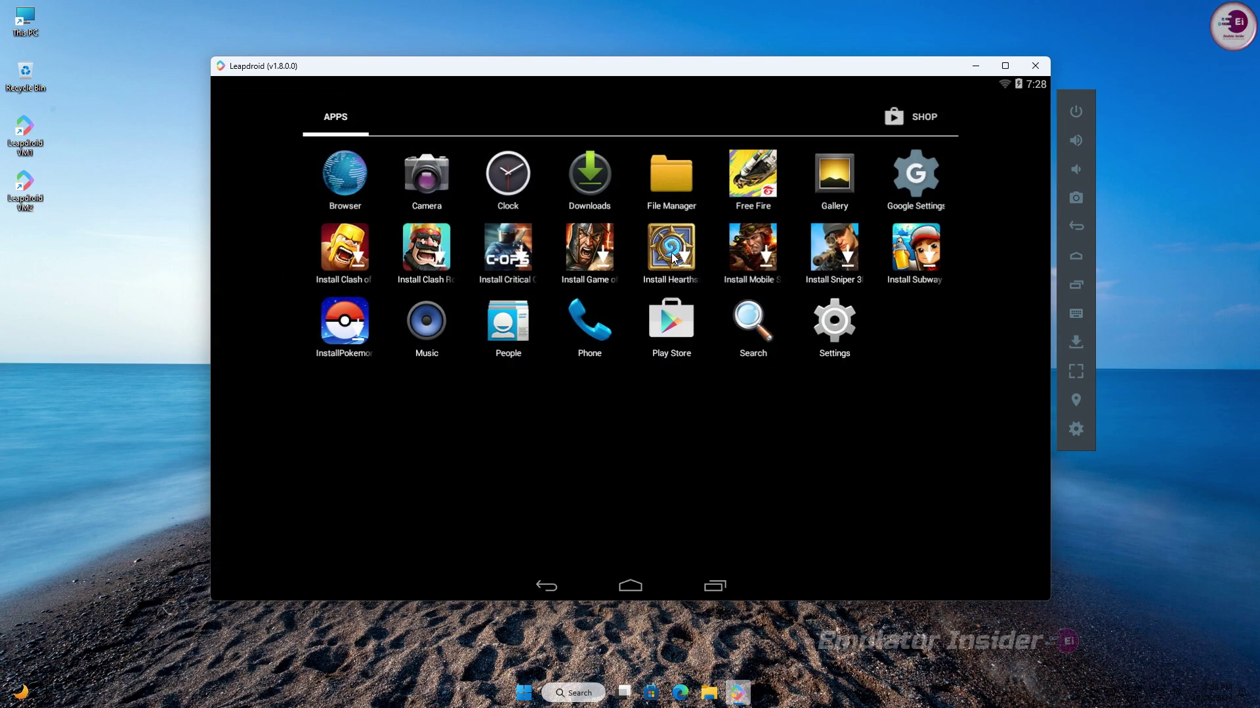
pyautogui.moveTo(755, 184); pyautogui.dragTo(671, 284)
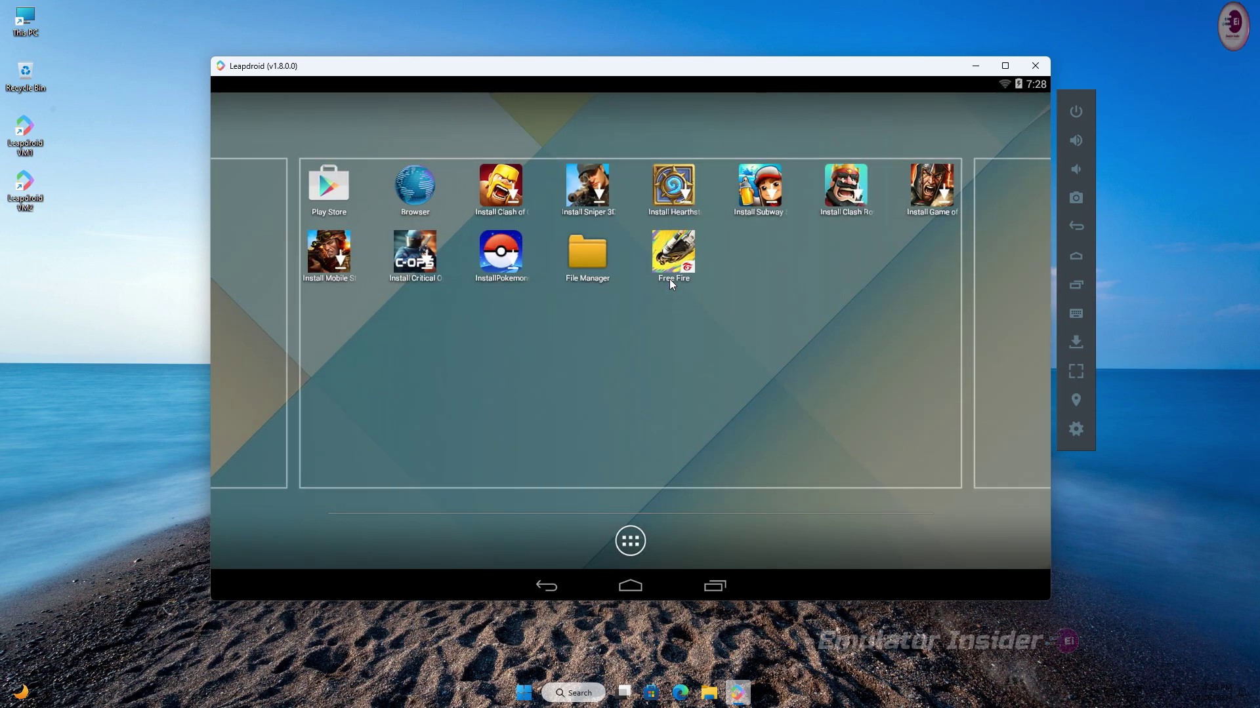
# Step: Launch Free Fire from the home screen to test it, and dismiss it from the recent apps
pyautogui.click(679, 240)
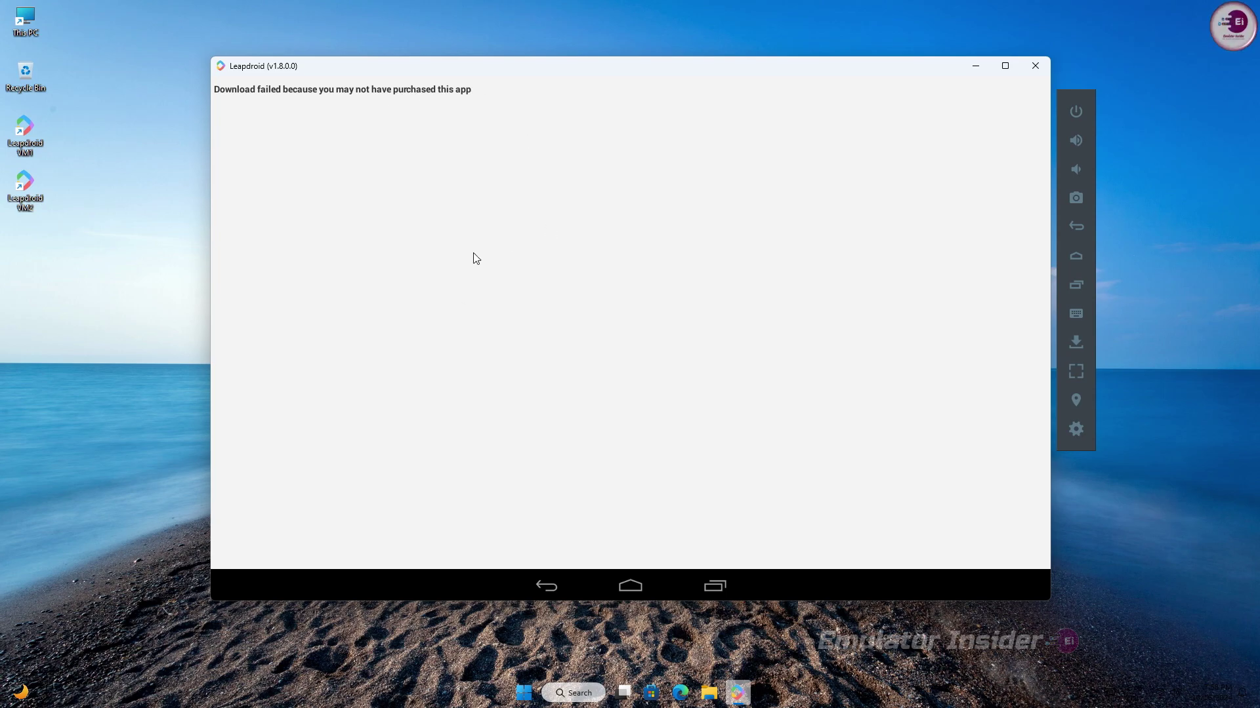
pyautogui.click(715, 586)
pyautogui.moveTo(922, 366); pyautogui.dragTo(944, 226)
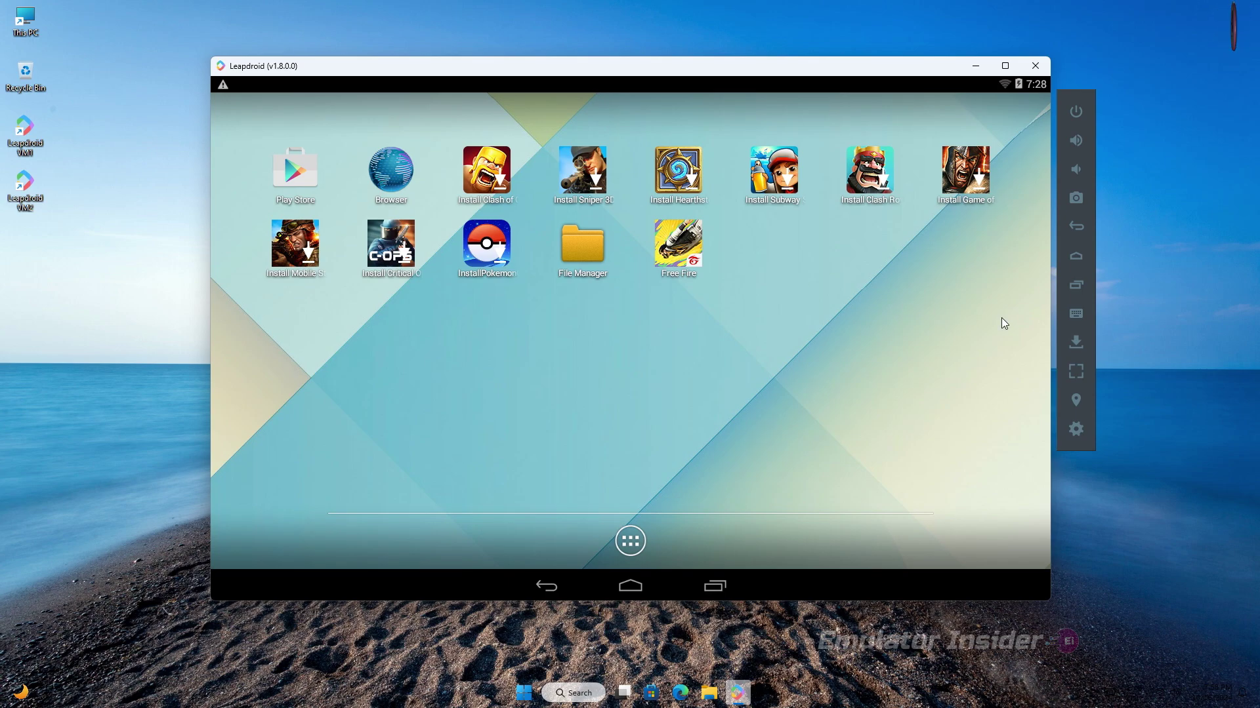
# Step: Switch to the Downloads folder in File Explorer and extract the free-fire-obb_1.107.0-an1.com archive there
pyautogui.press('super+e')
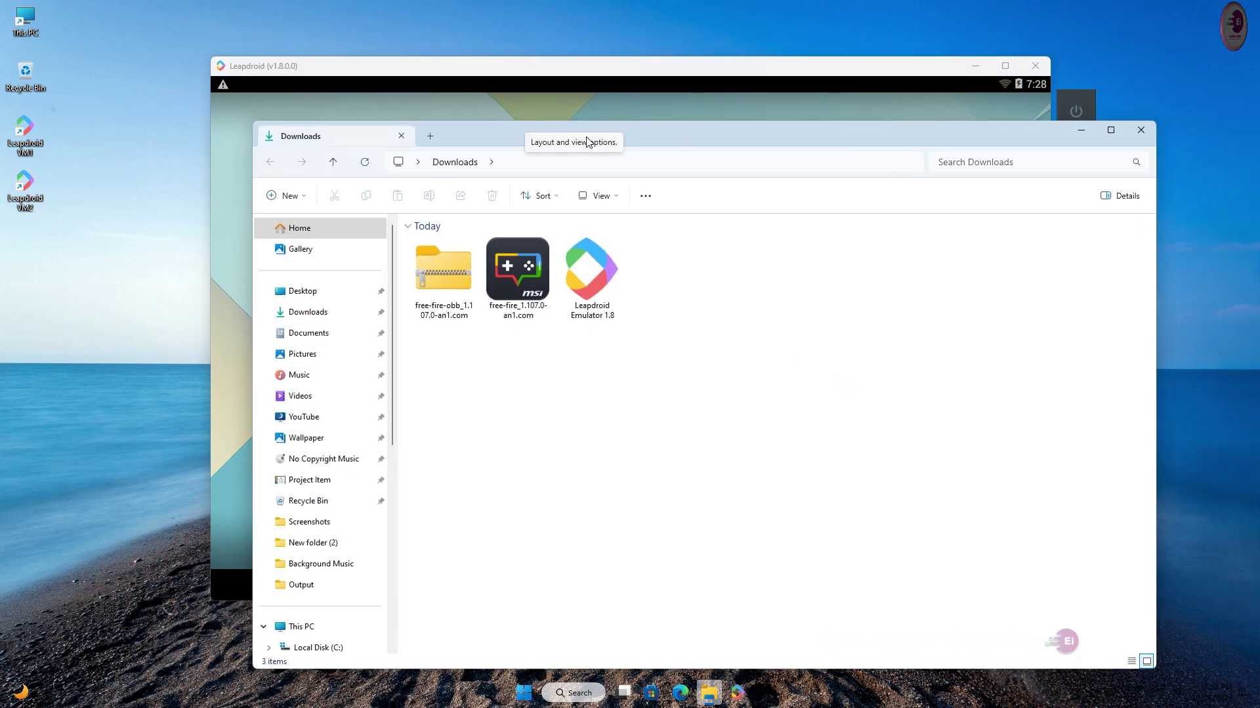
pyautogui.click(617, 200)
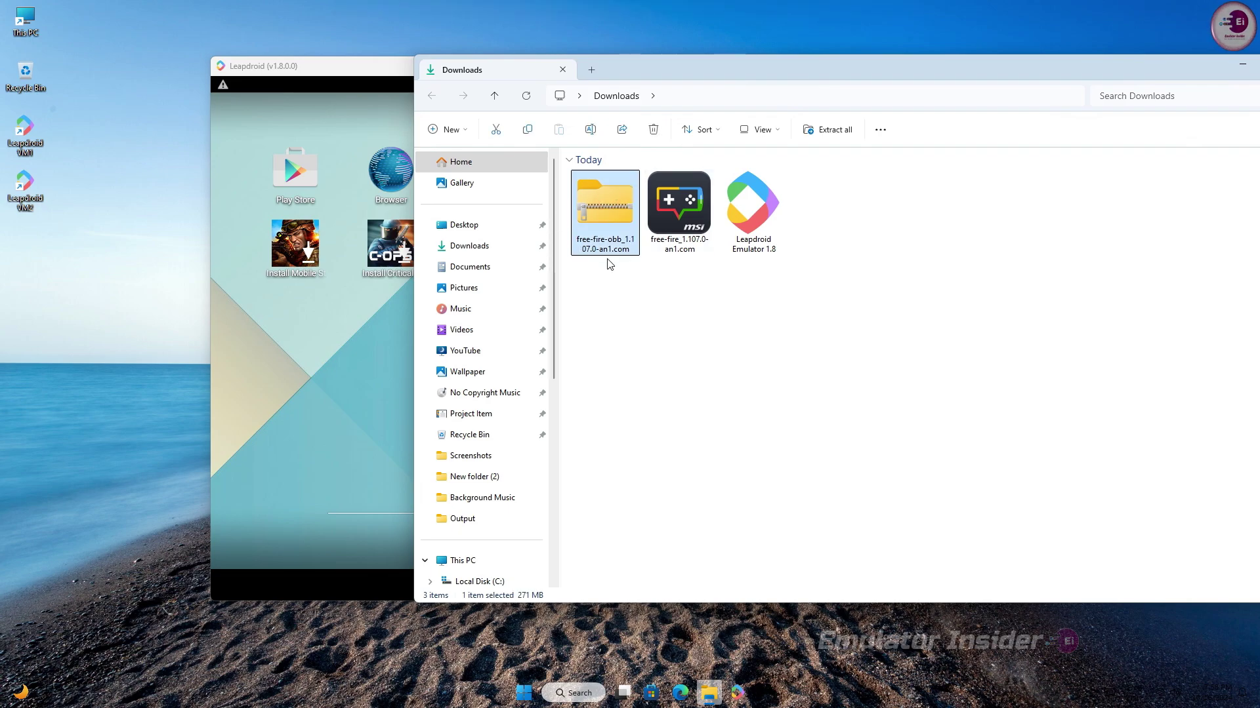
pyautogui.rightClick(593, 188)
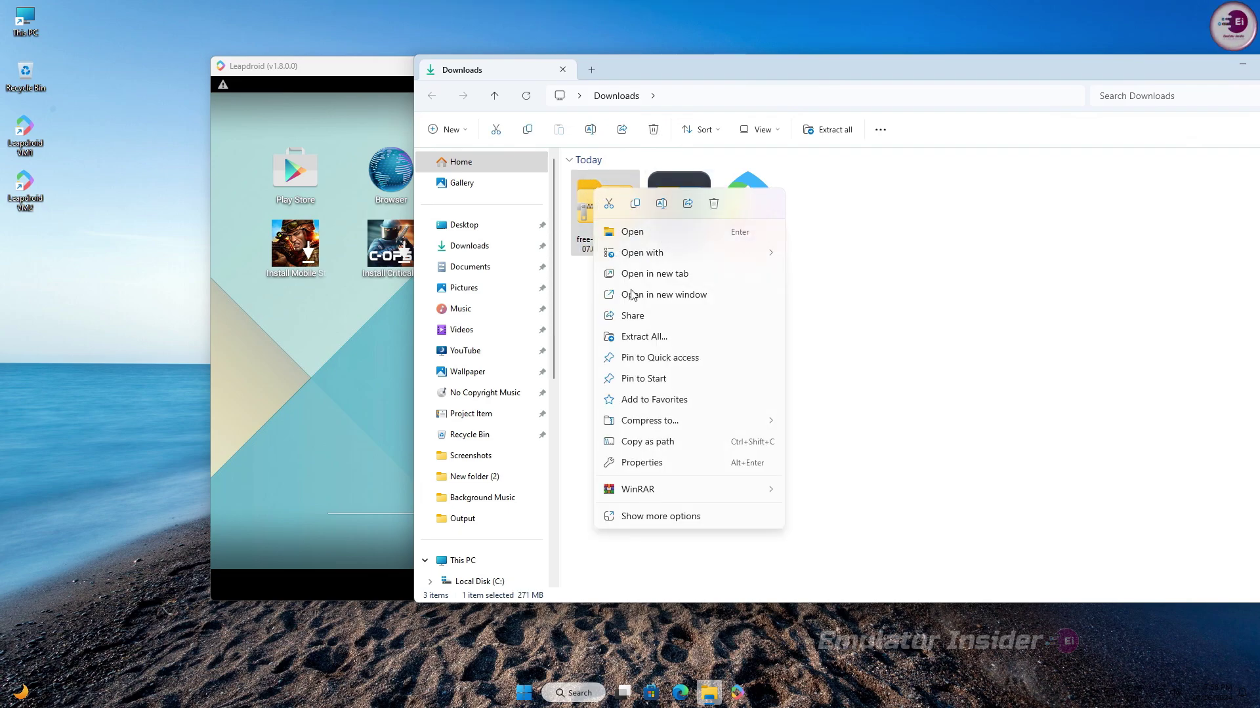
pyautogui.click(649, 337)
pyautogui.click(745, 472)
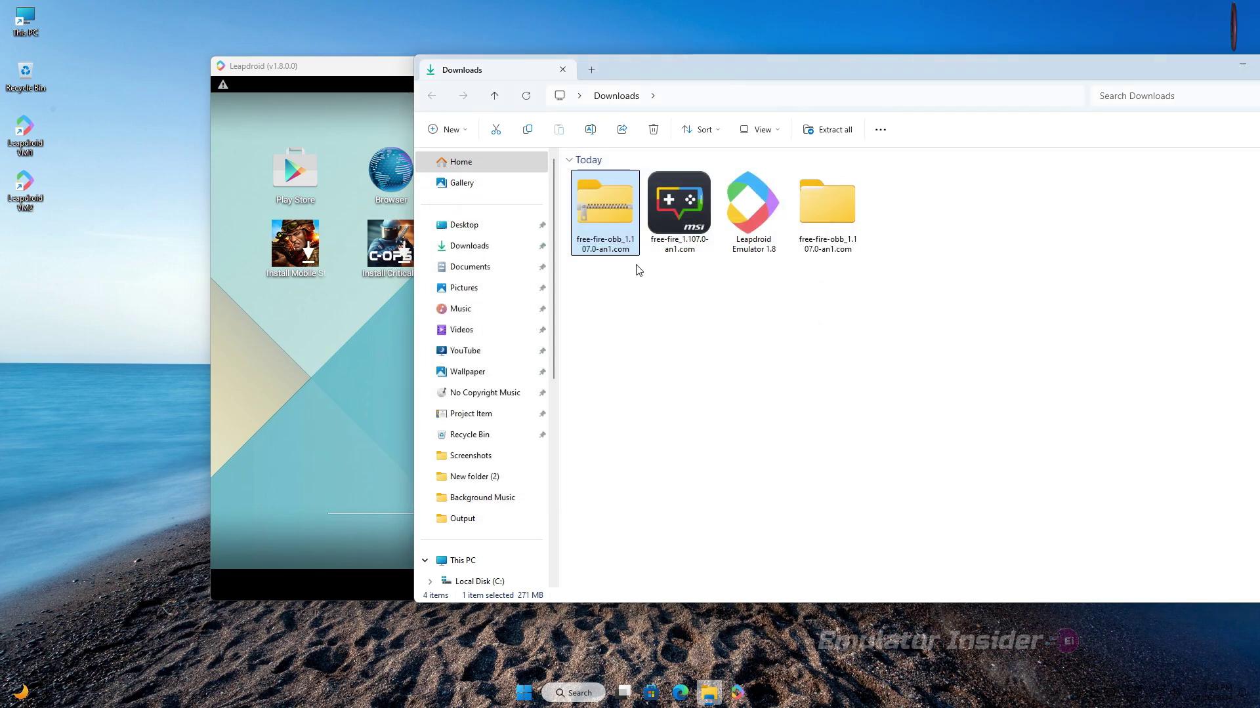
# Step: Check the OBB file in the extracted archive's com.dts.freefireth folder and close the folder window
pyautogui.click(827, 205)
pyautogui.doubleClick(826, 205)
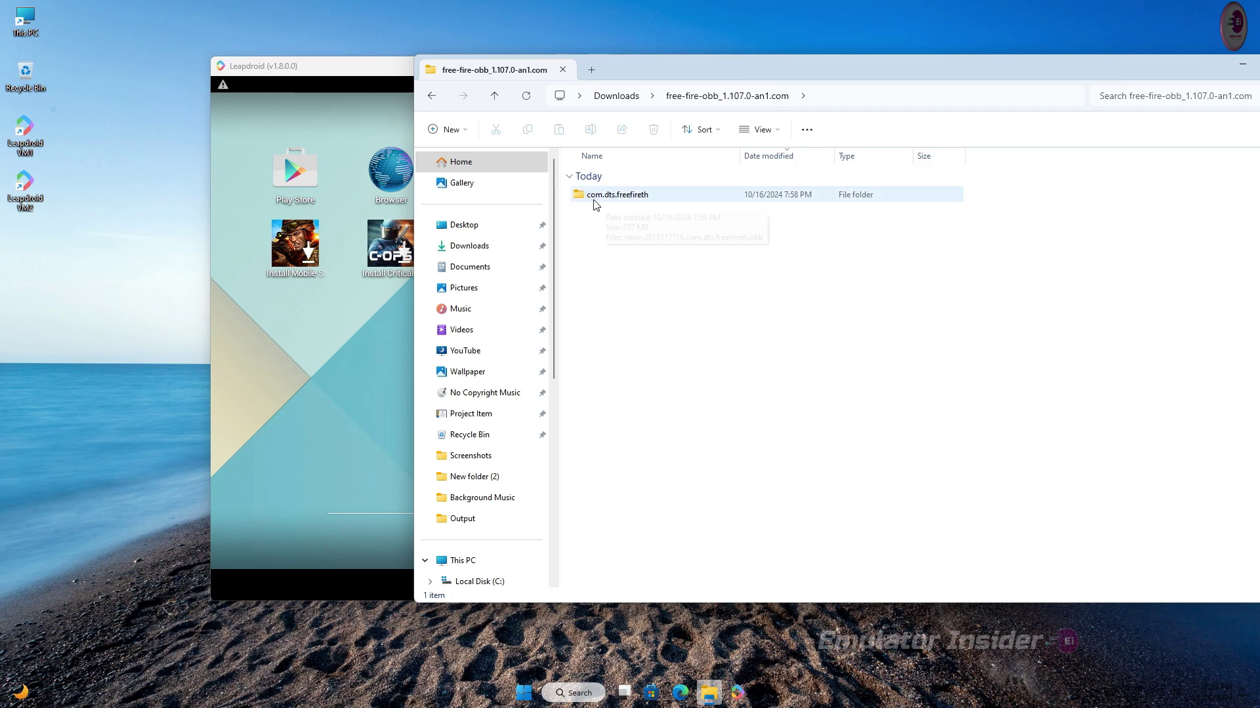
pyautogui.doubleClick(643, 197)
pyautogui.click(617, 197)
pyautogui.moveTo(853, 66); pyautogui.dragTo(707, 72)
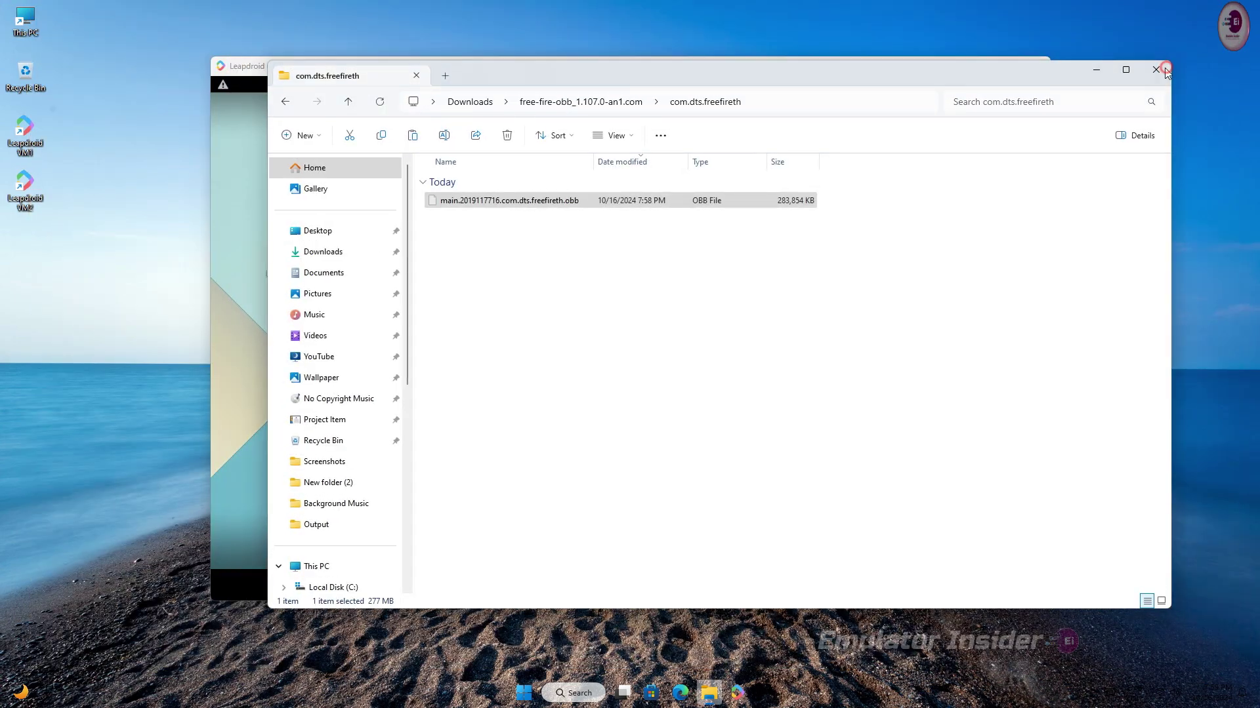
pyautogui.click(1165, 69)
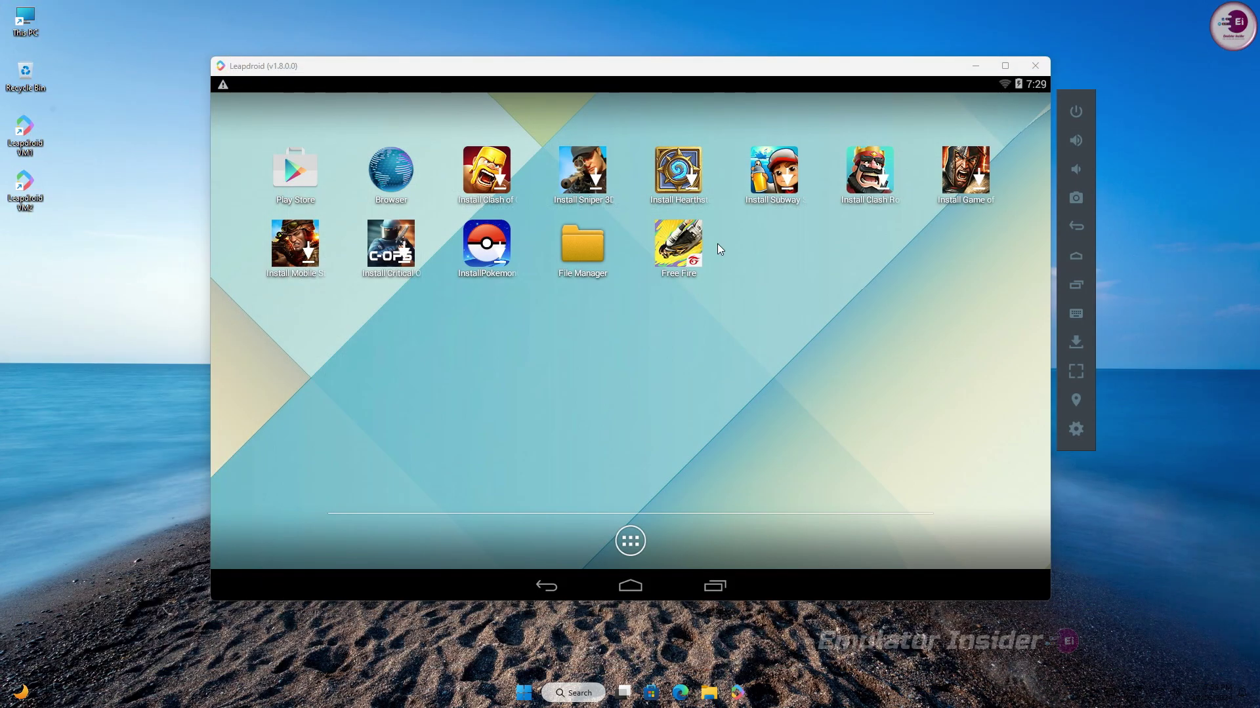
# Step: Copy the host path, without the drive letter, from the emulator's Shared Folder settings and close the settings
pyautogui.click(1075, 429)
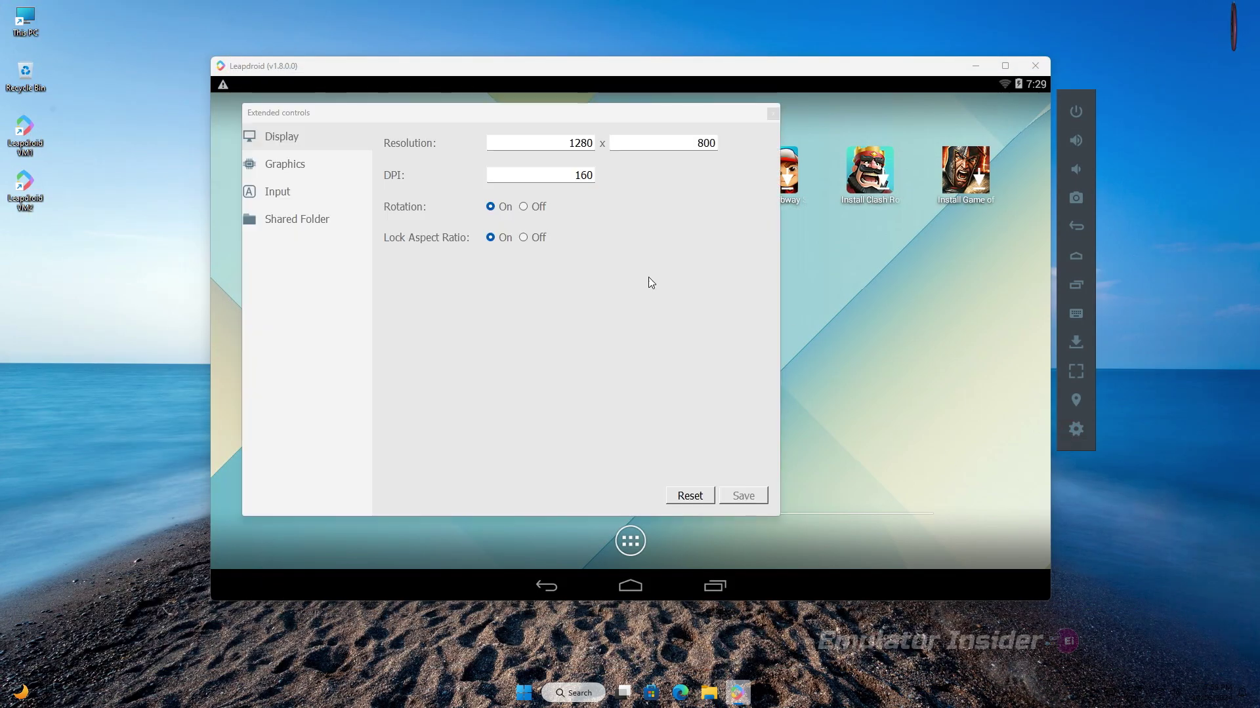
pyautogui.click(292, 218)
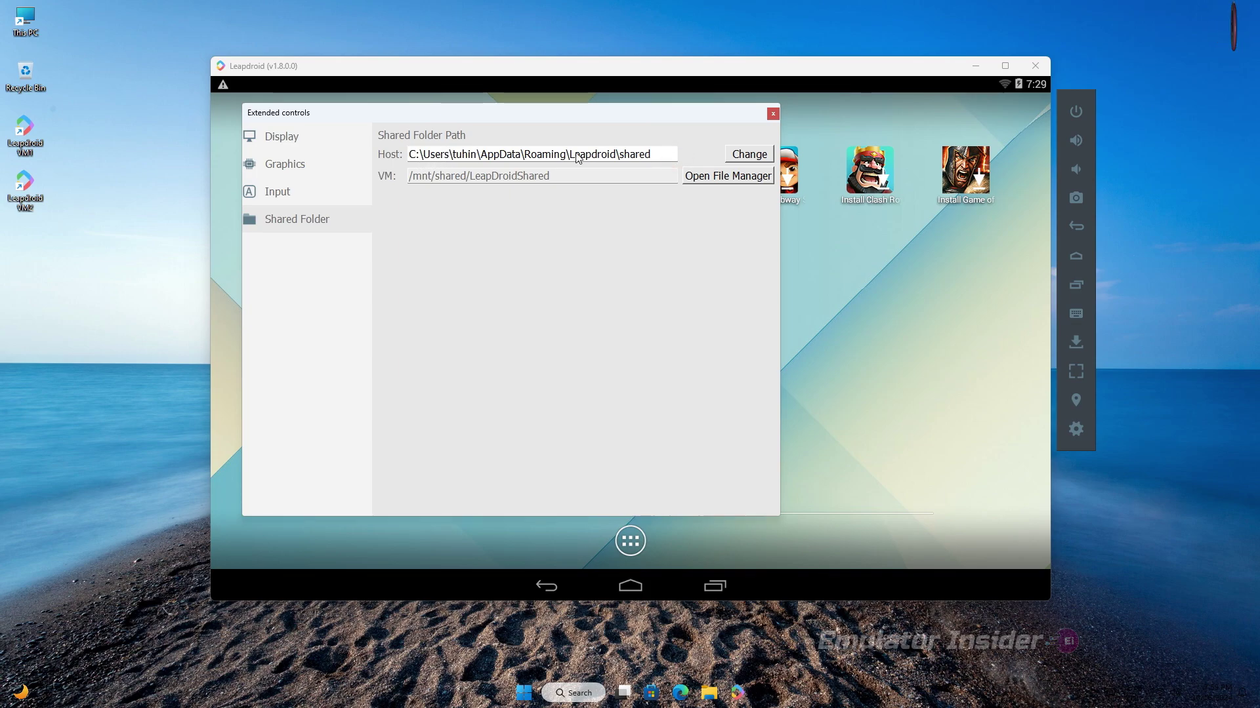
pyautogui.moveTo(420, 155); pyautogui.dragTo(656, 154)
pyautogui.rightClick(549, 158)
pyautogui.click(573, 167)
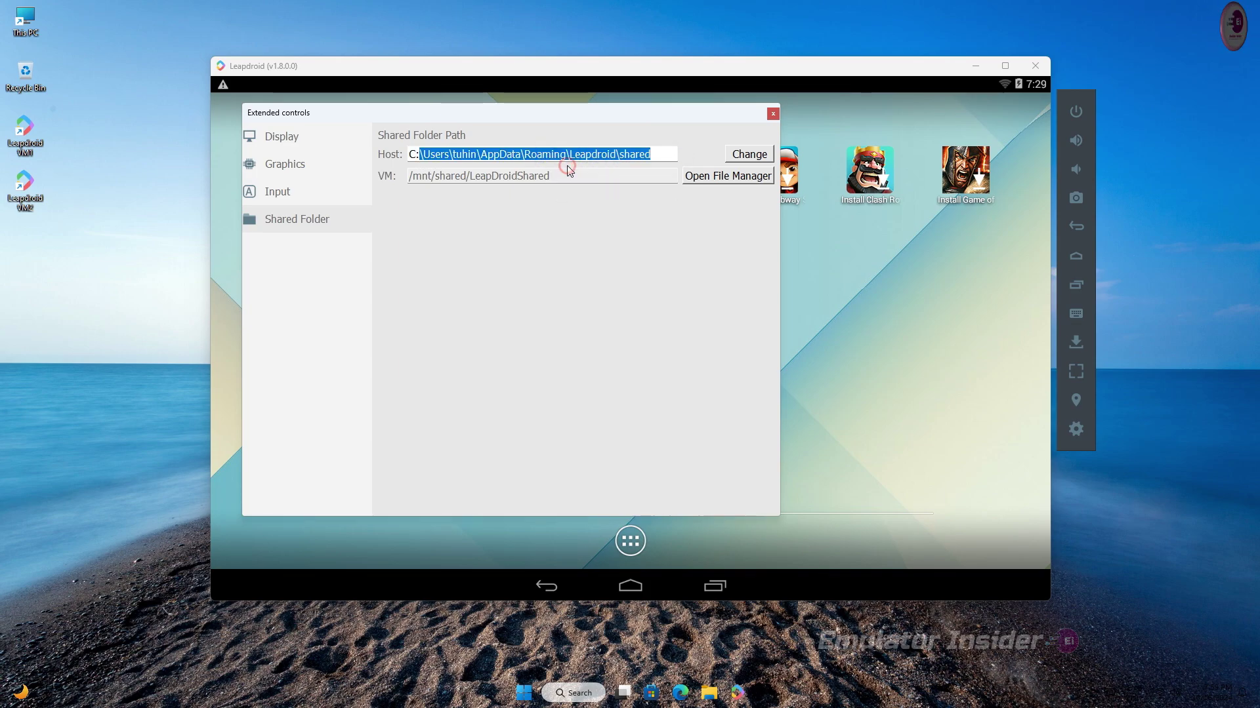
pyautogui.click(772, 113)
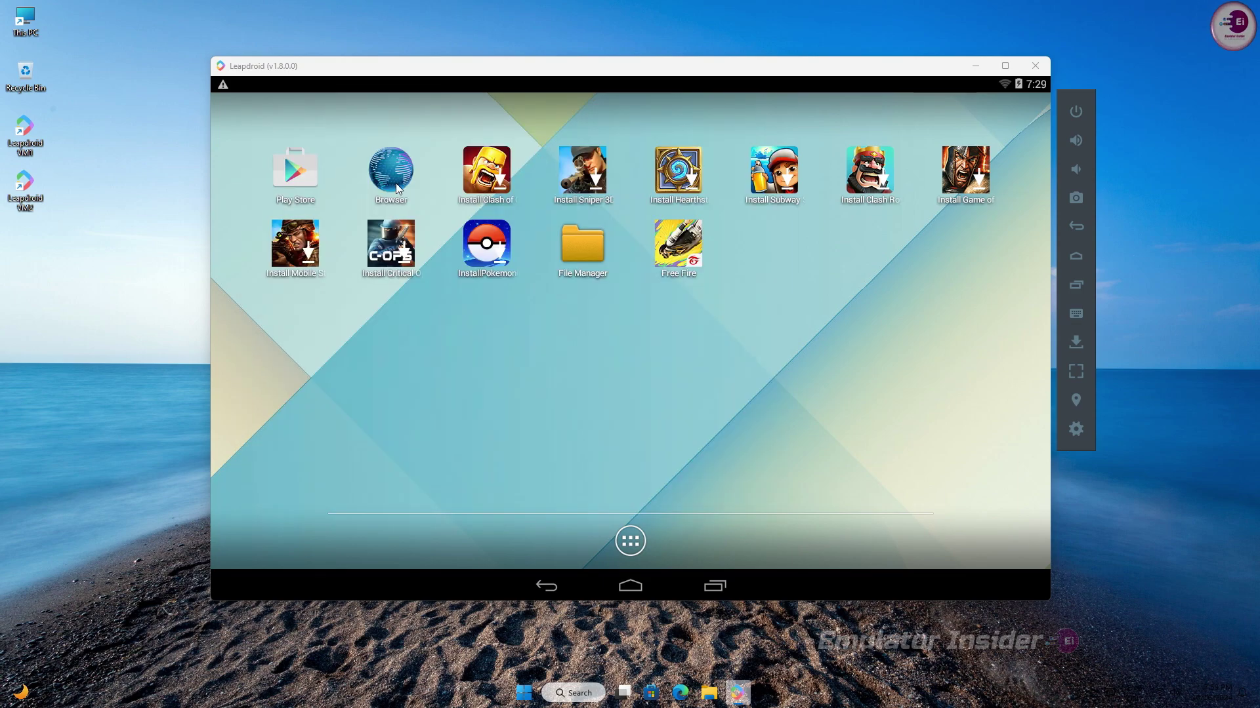
# Step: Open the C: drive in File Explorer and go to the copied Leapdroid shared folder path
pyautogui.click(29, 25)
pyautogui.doubleClick(29, 25)
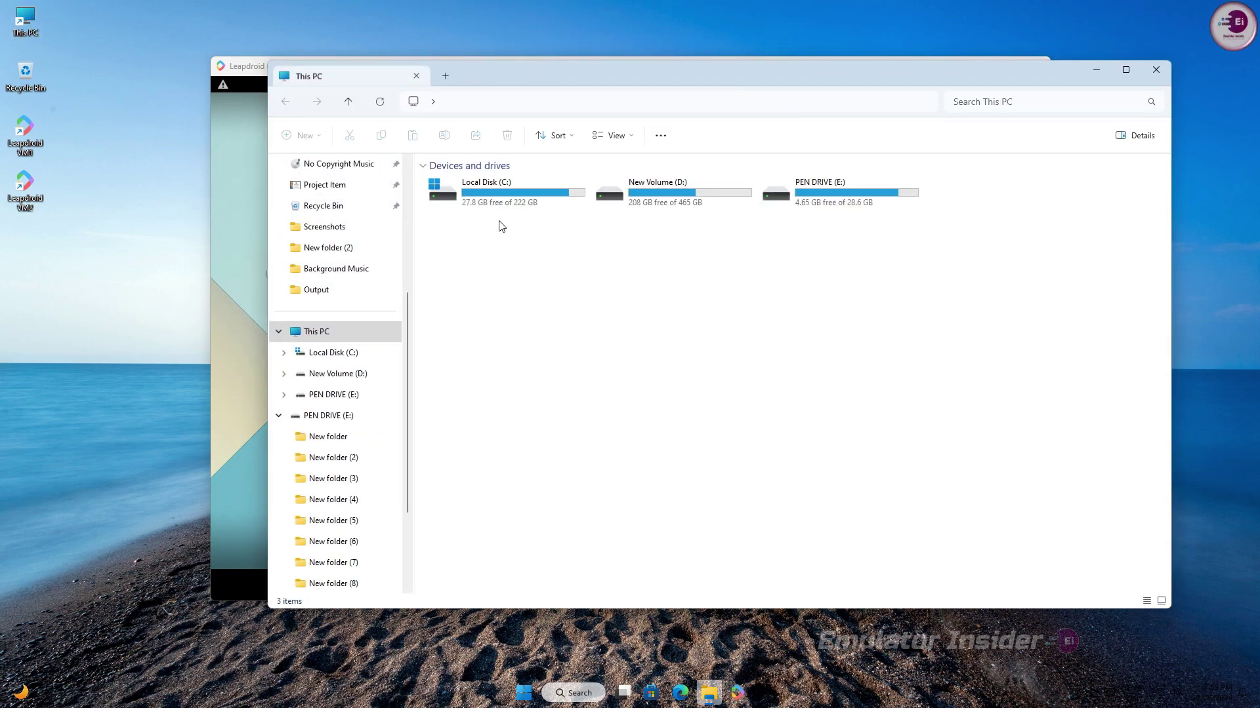
pyautogui.doubleClick(558, 197)
pyautogui.click(614, 100)
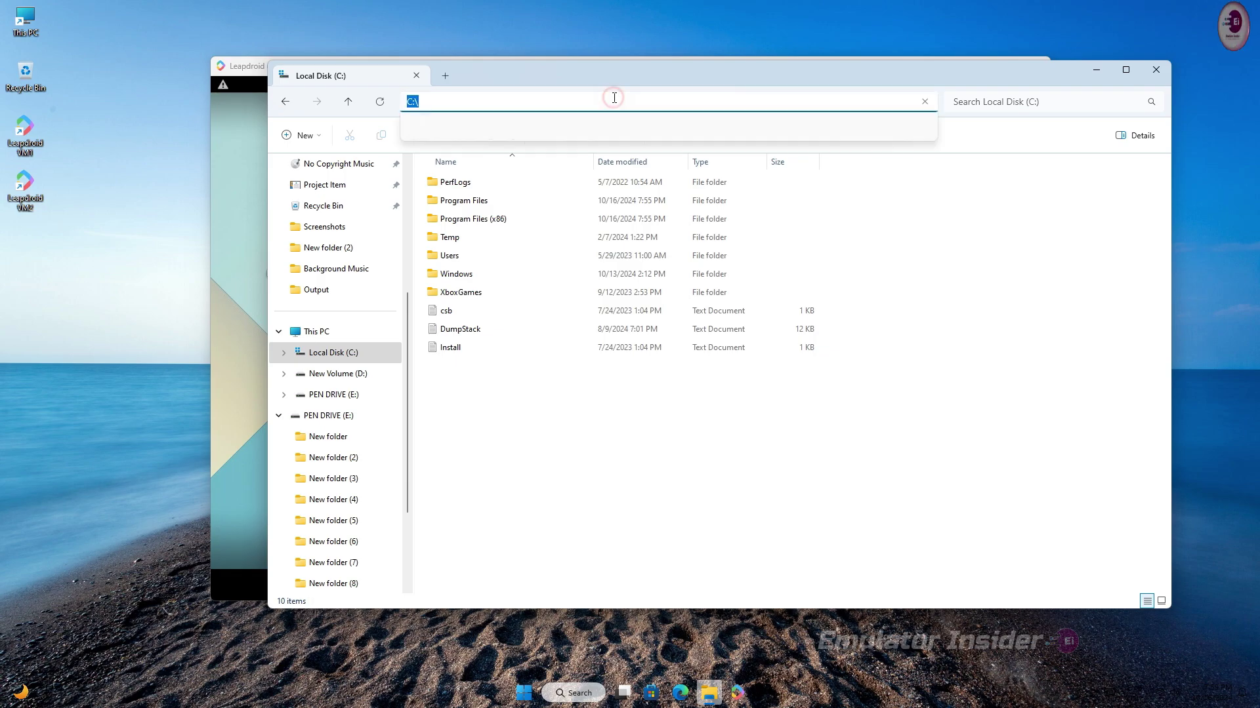
pyautogui.rightClick(439, 105)
pyautogui.click(482, 162)
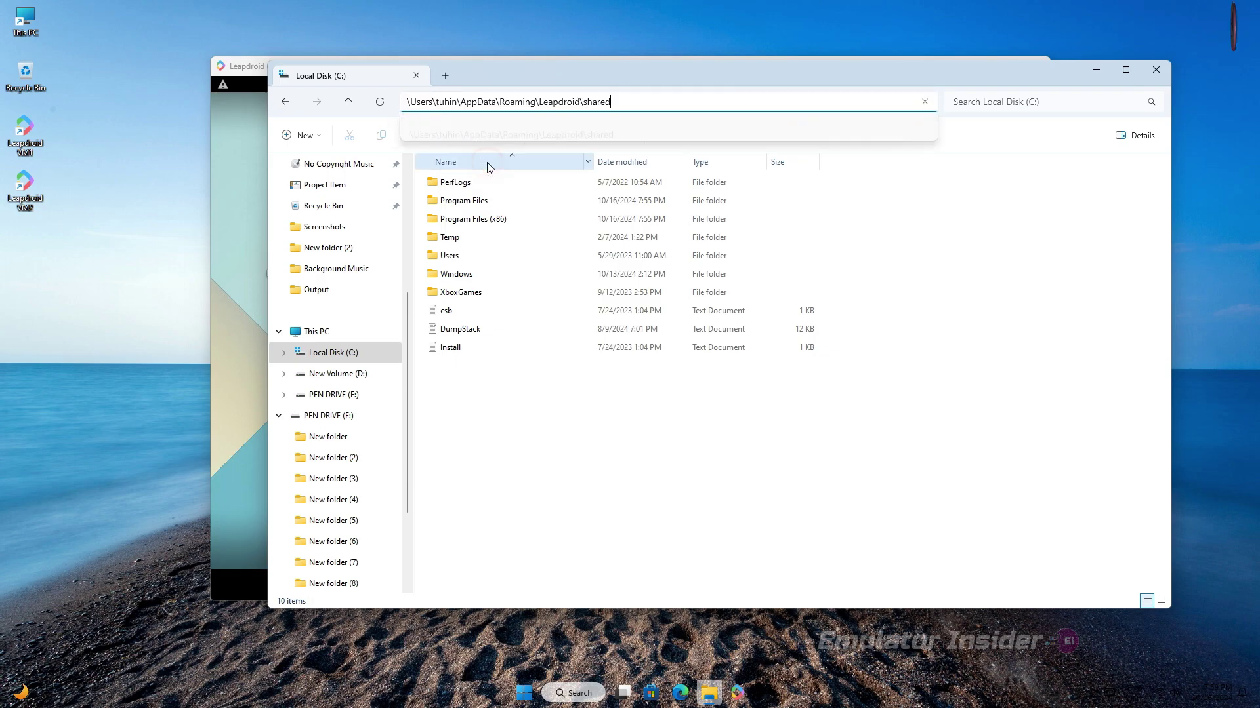
pyautogui.press('Return')
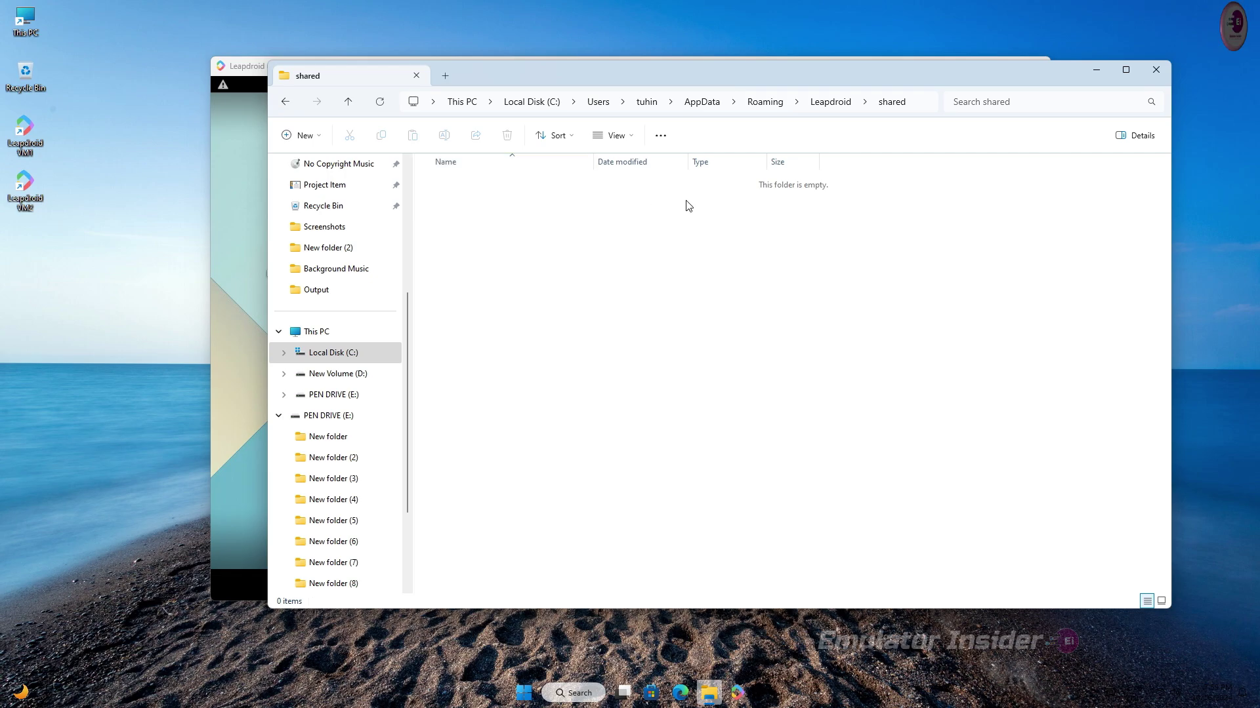
# Step: Move main.2019117716.com.dts.freefireth.obb from the extracted com.dts.freefireth folder in Downloads into the Leapdroid shared folder
pyautogui.rightClick(570, 215)
pyautogui.click(835, 267)
pyautogui.moveTo(732, 84); pyautogui.dragTo(936, 115)
pyautogui.doubleClick(1232, 469)
pyautogui.doubleClick(964, 249)
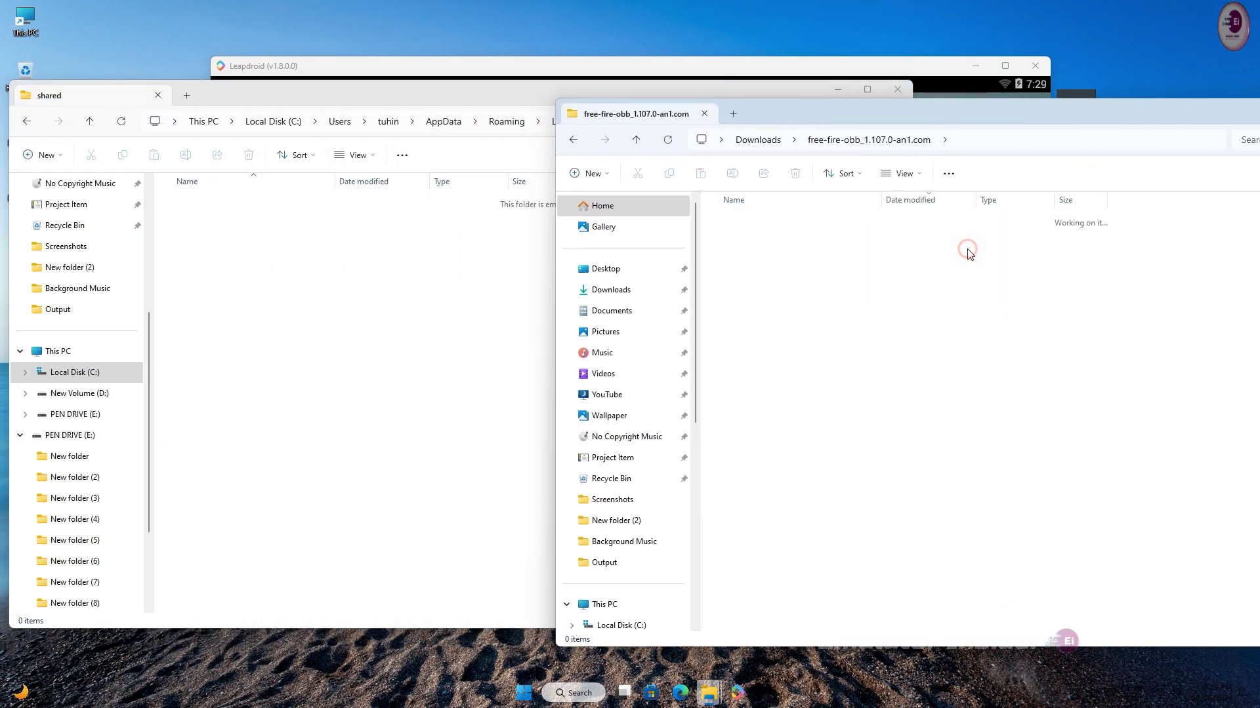
pyautogui.click(742, 252)
pyautogui.doubleClick(822, 246)
pyautogui.click(794, 241)
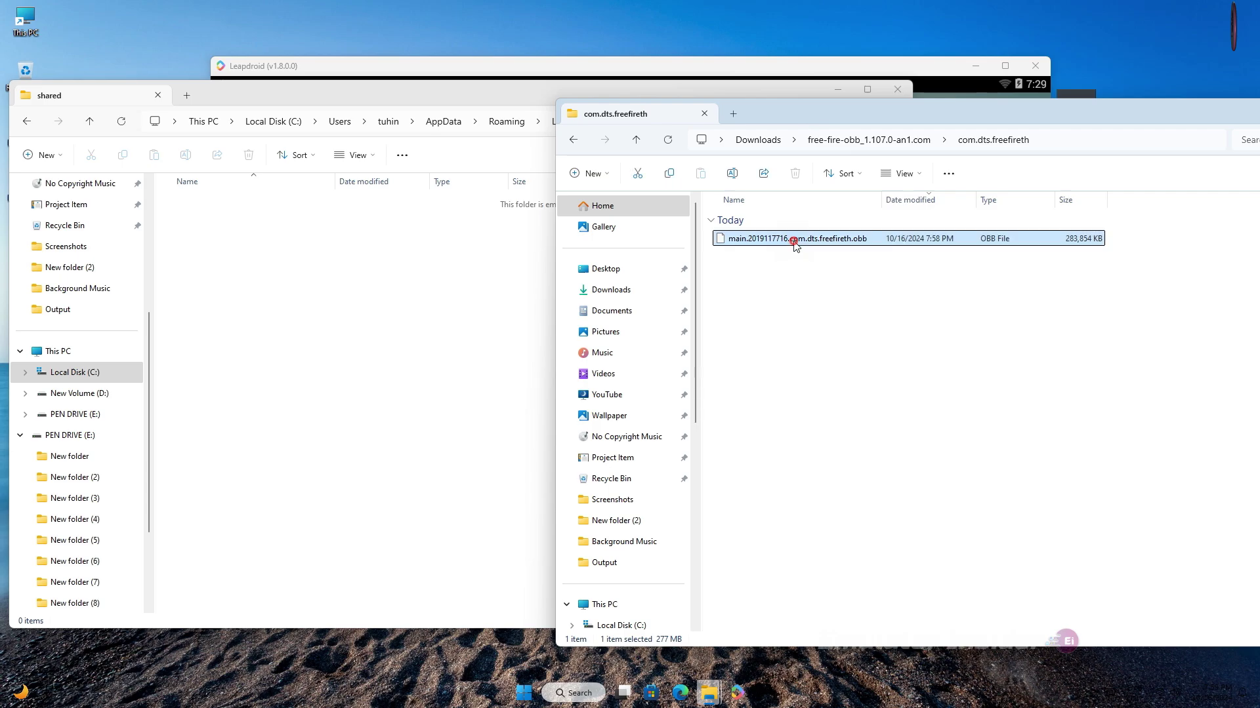
pyautogui.click(638, 175)
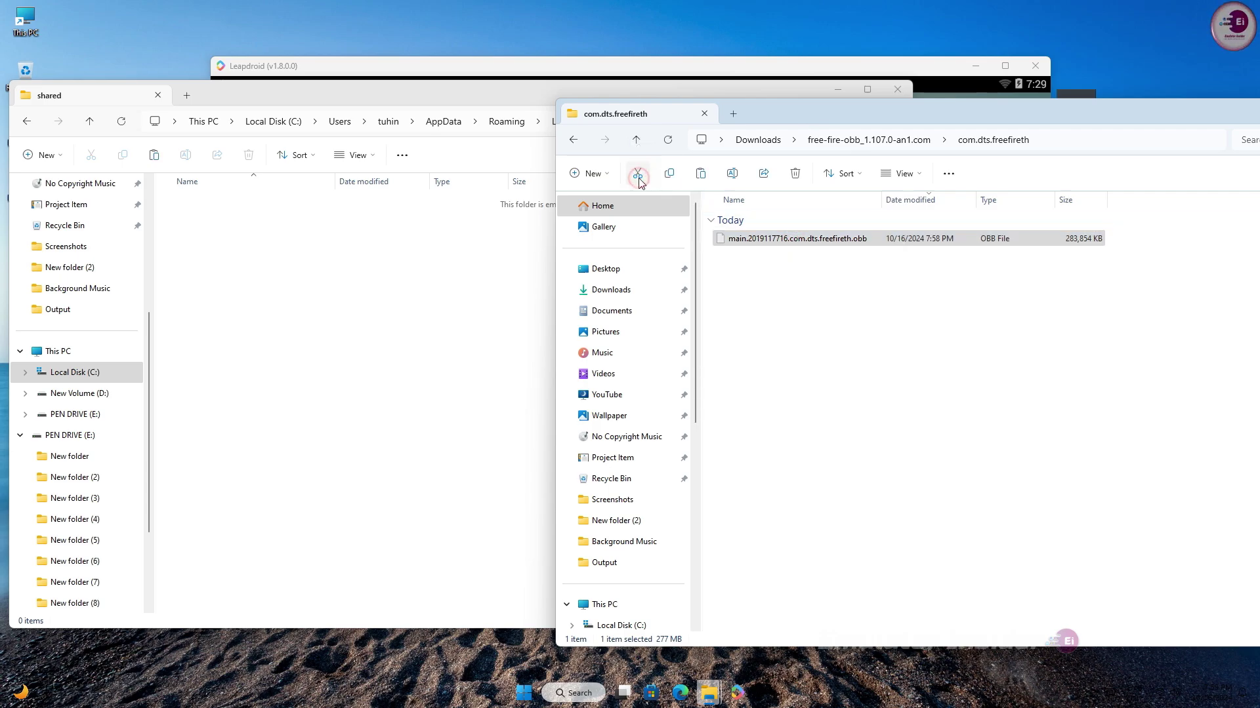
pyautogui.click(369, 269)
pyautogui.click(154, 155)
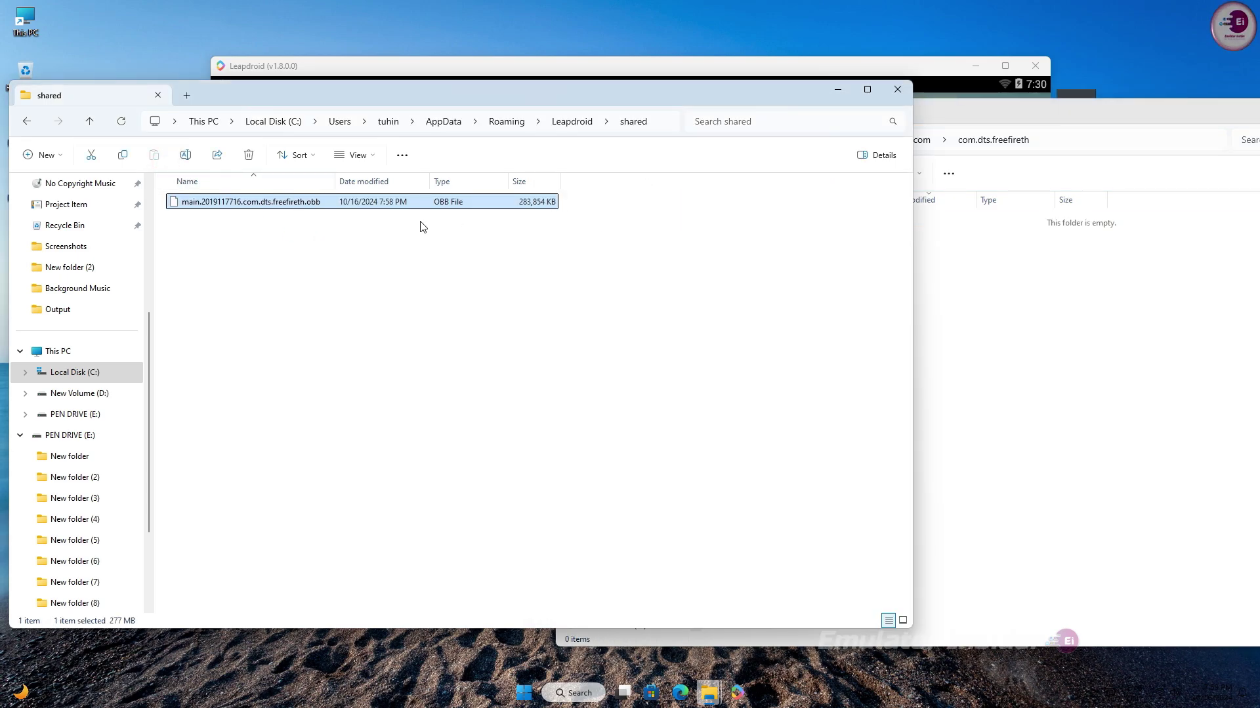
# Step: Close the shared and com.dts.freefireth folder windows to return to the emulator's home screen
pyautogui.click(897, 89)
pyautogui.moveTo(1022, 112); pyautogui.dragTo(666, 112)
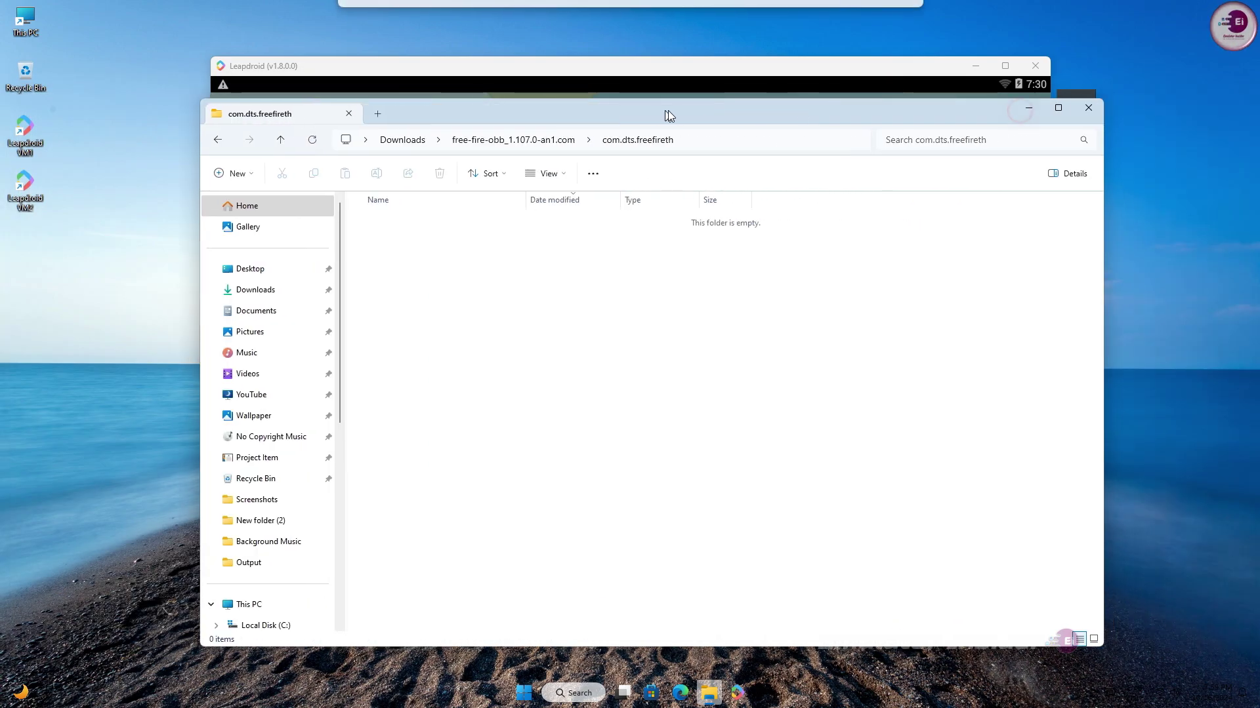
pyautogui.click(1084, 108)
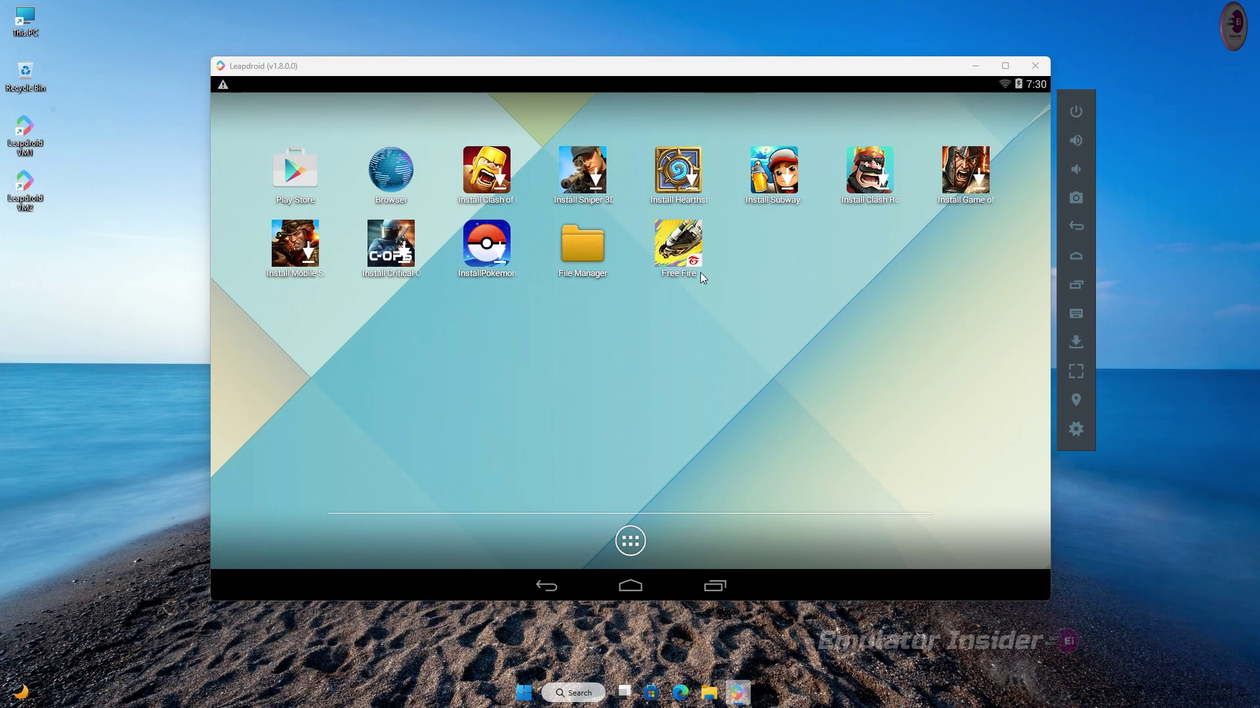
# Step: In the emulator's File Manager, go to /mnt/shared/LeapDroidShared and copy main.2019117716.com.dts.freefireth.obb
pyautogui.click(584, 258)
pyautogui.click(231, 152)
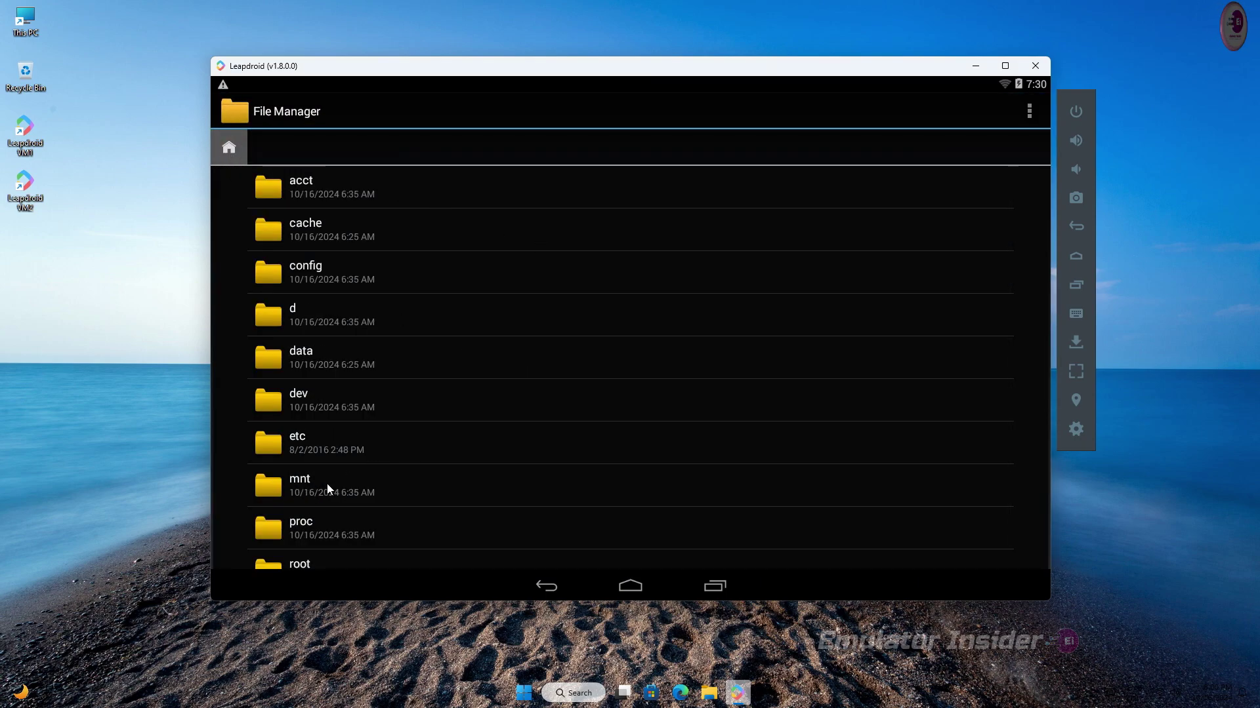
pyautogui.moveTo(326, 483); pyautogui.dragTo(321, 371)
pyautogui.click(379, 377)
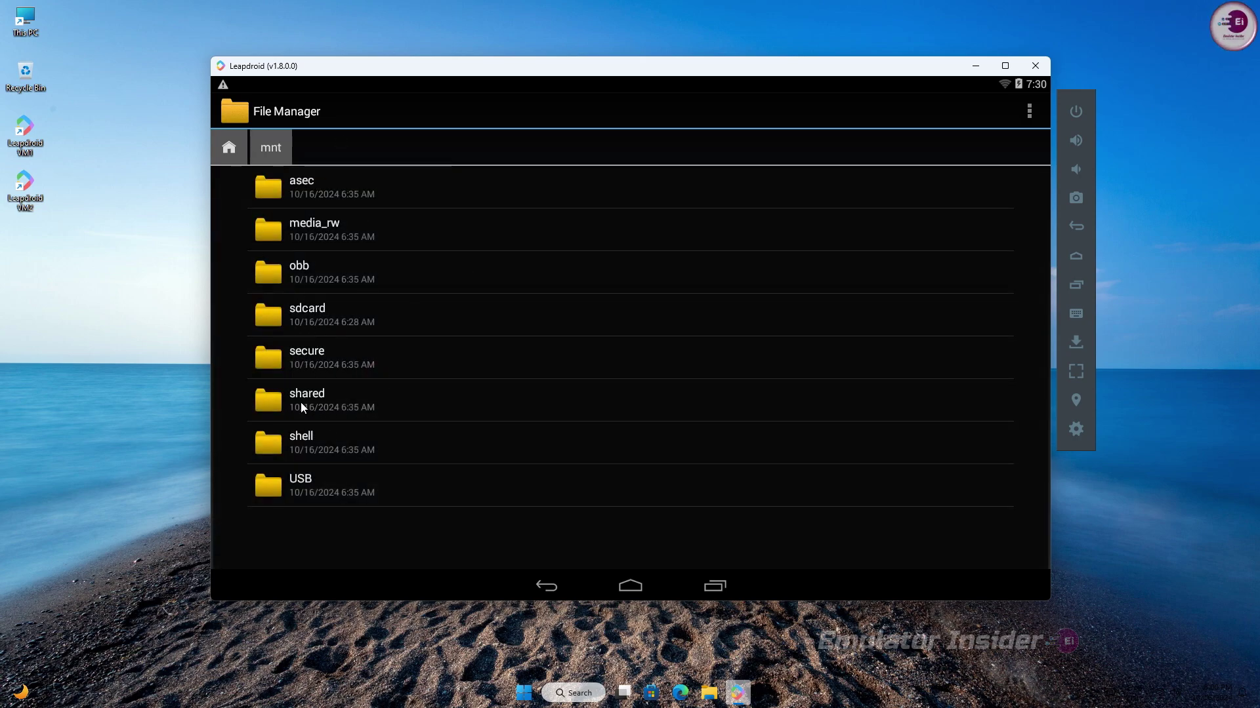
pyautogui.click(400, 401)
pyautogui.click(394, 196)
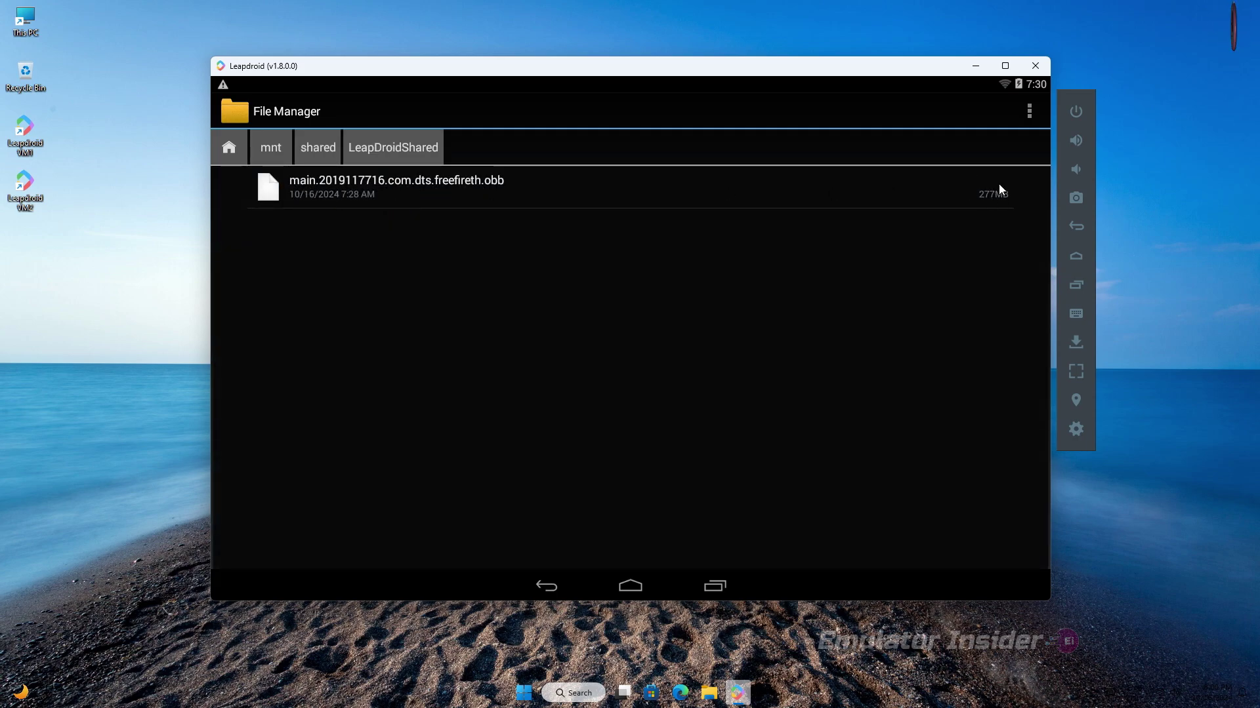
pyautogui.click(359, 194)
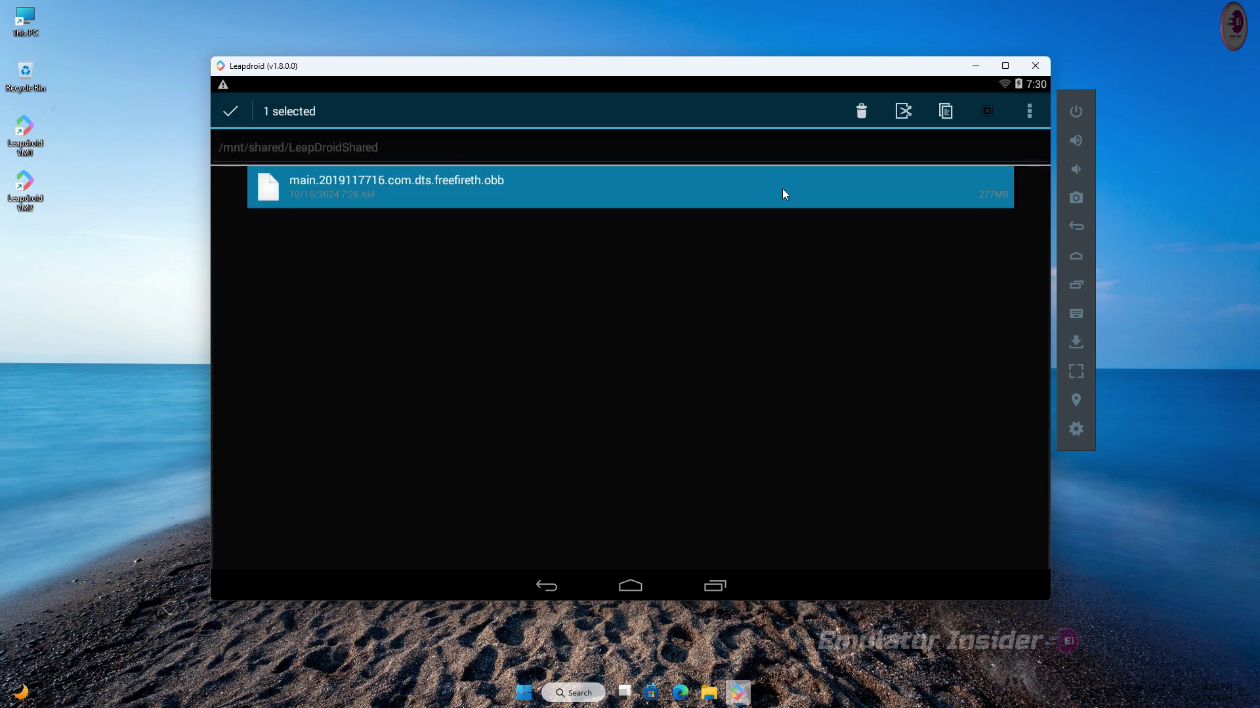
pyautogui.click(945, 111)
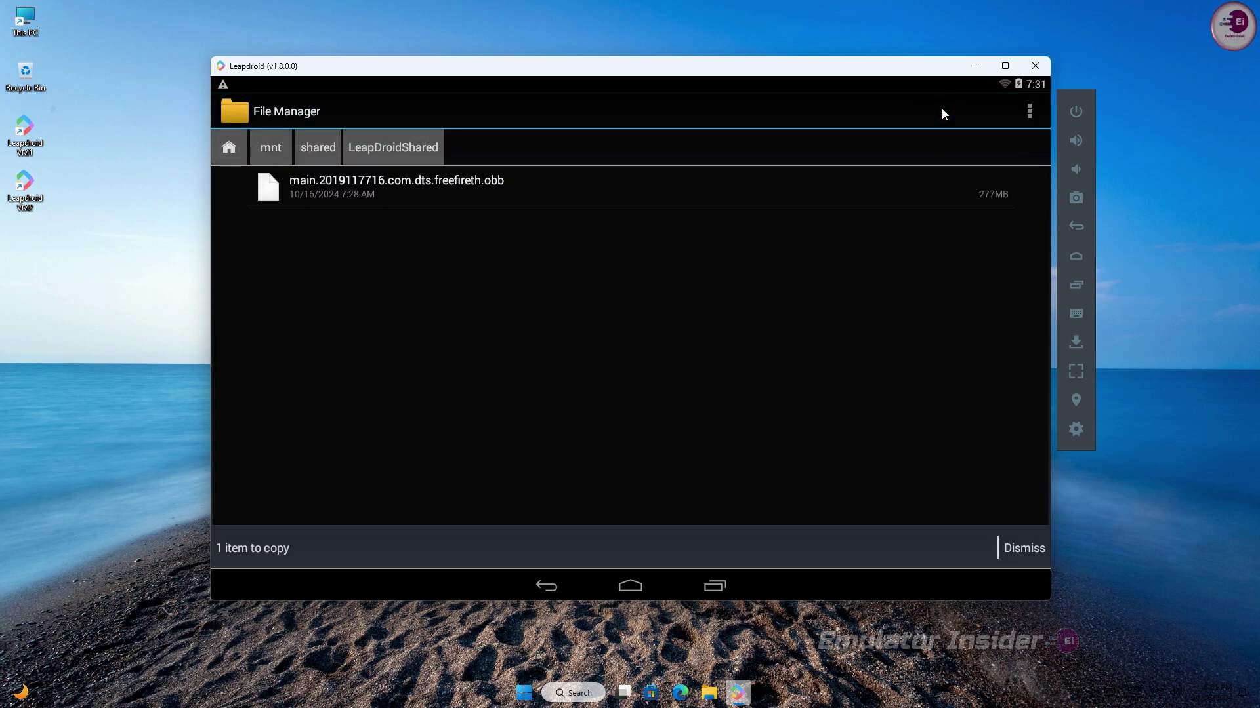
# Step: Go to Android/obb/com.dts.freefireth on the emulator's SD card storage and paste the copied main.2019117716.com.dts.freefireth.obb there
pyautogui.click(241, 149)
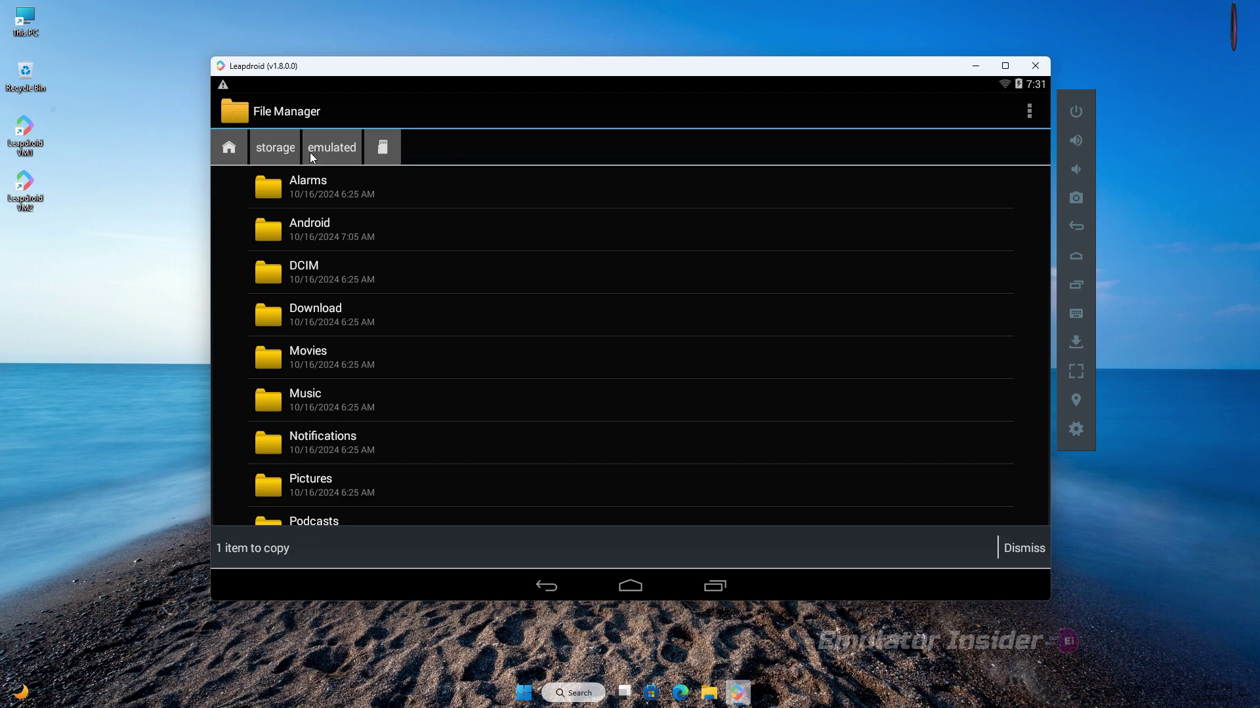
pyautogui.click(275, 149)
pyautogui.click(325, 231)
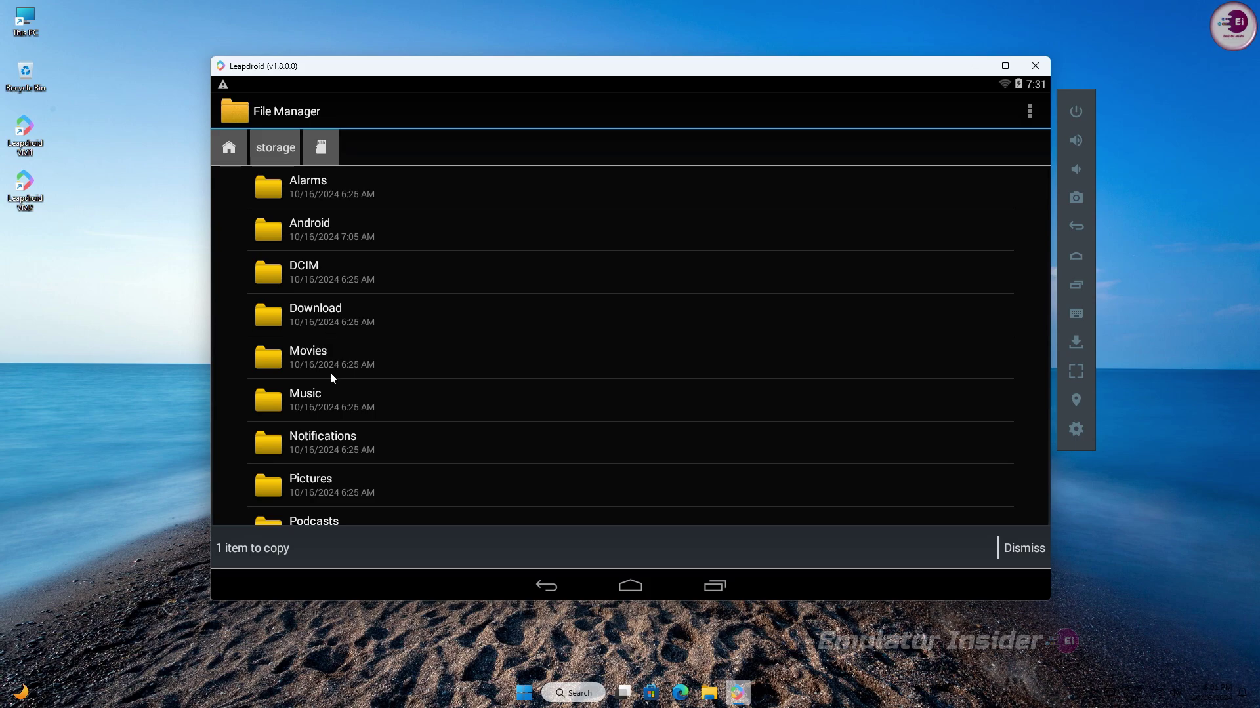
pyautogui.click(323, 240)
pyautogui.click(321, 237)
pyautogui.click(362, 191)
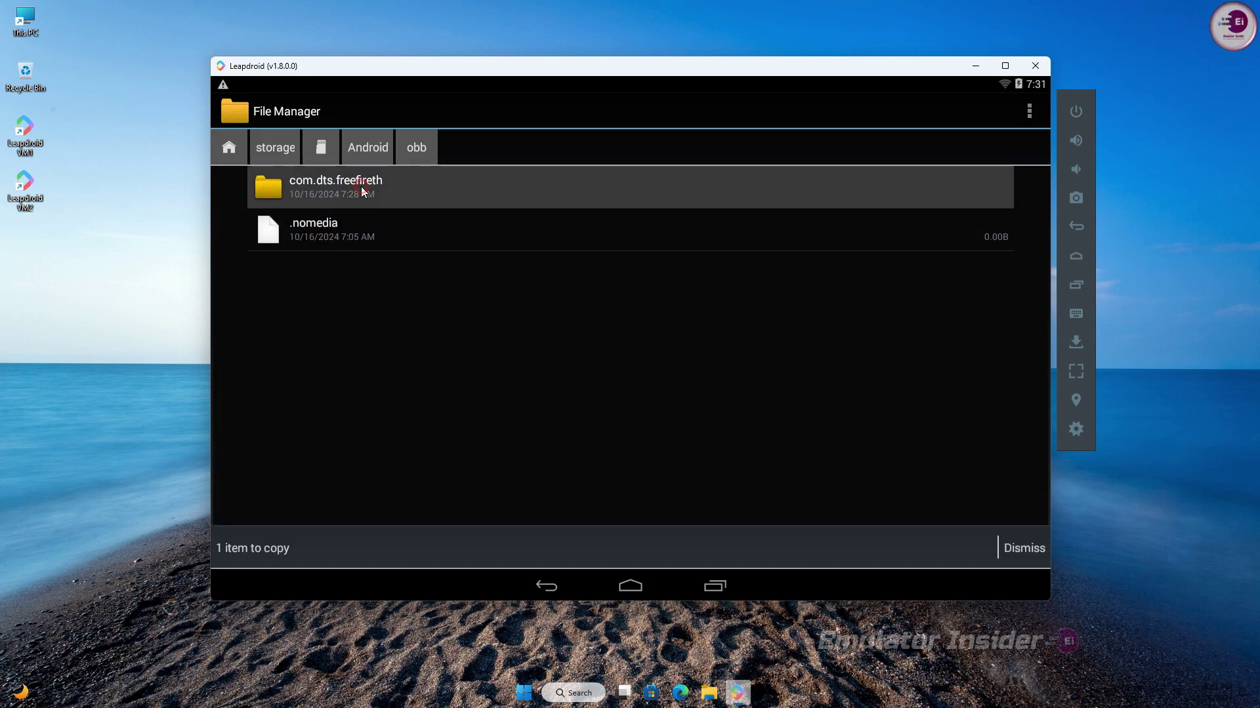
pyautogui.click(1030, 110)
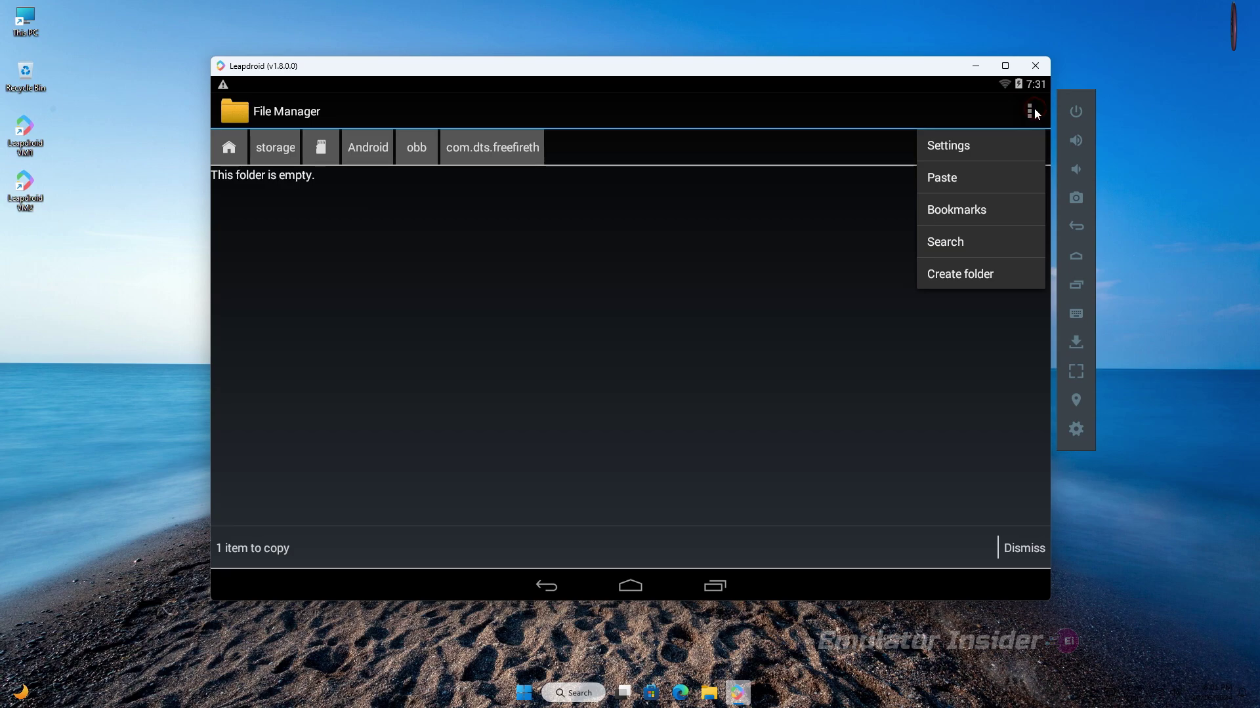
pyautogui.click(982, 182)
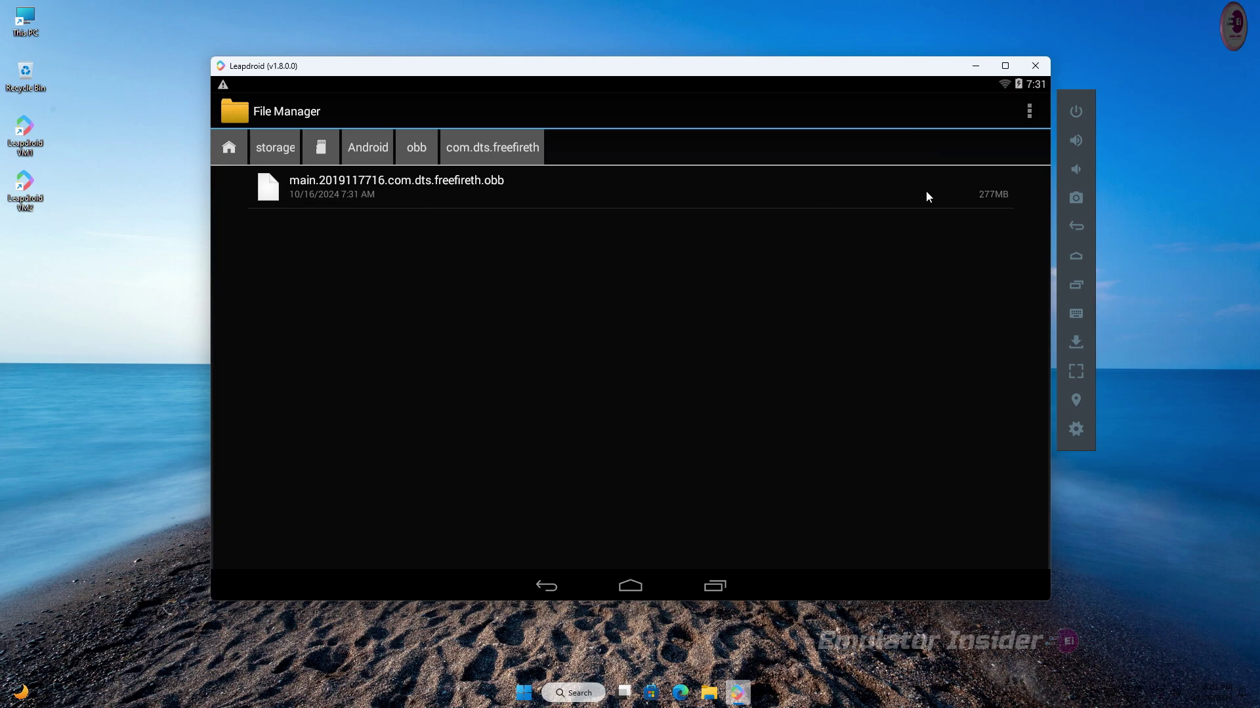
# Step: Close File Manager from the recent apps and launch Free Fire from the emulator's home screen
pyautogui.click(724, 591)
pyautogui.moveTo(965, 334); pyautogui.dragTo(962, 225)
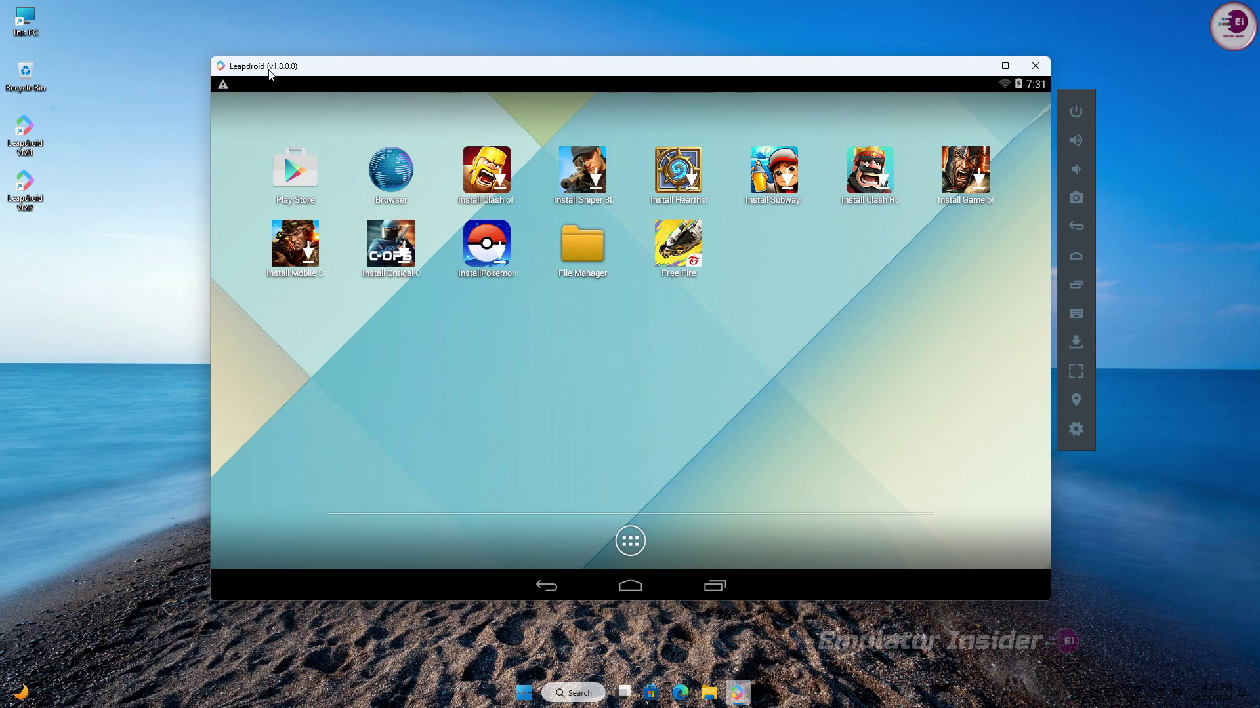
pyautogui.moveTo(269, 74); pyautogui.dragTo(430, 265)
pyautogui.click(542, 114)
pyautogui.click(683, 239)
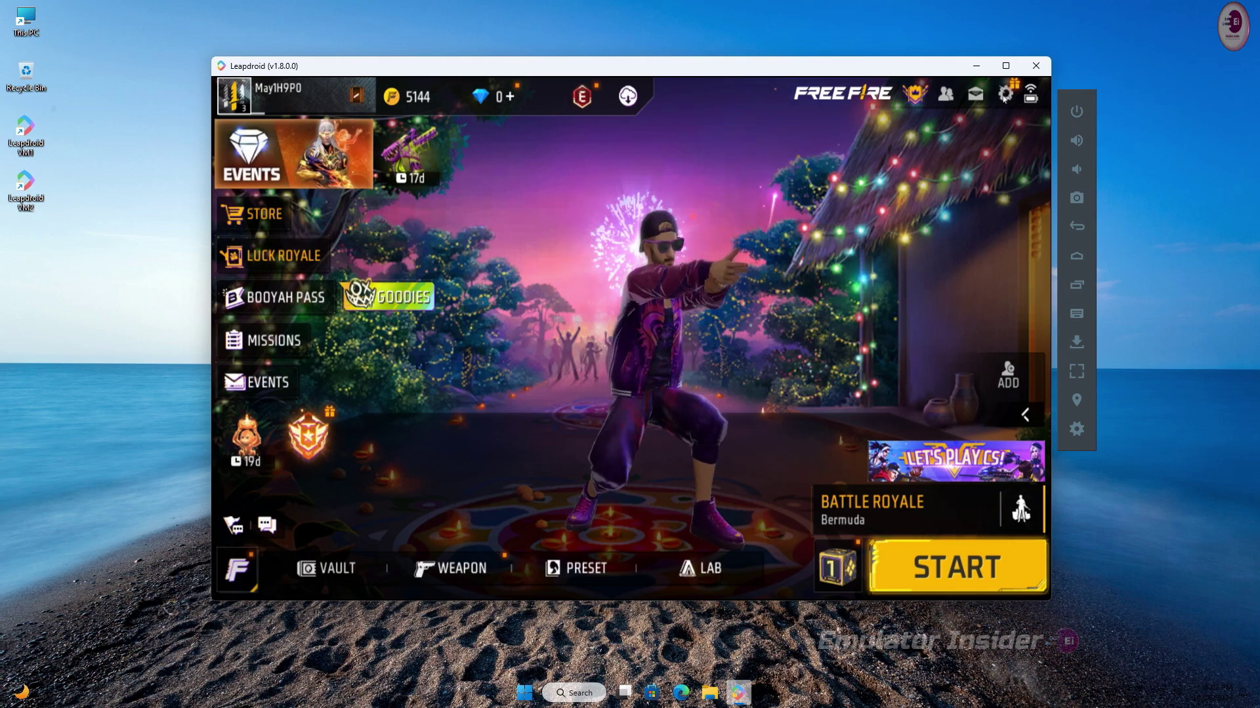
# Step: In the game's display settings, set Graphics to Standard and accept the quality suggestion
pyautogui.click(1005, 93)
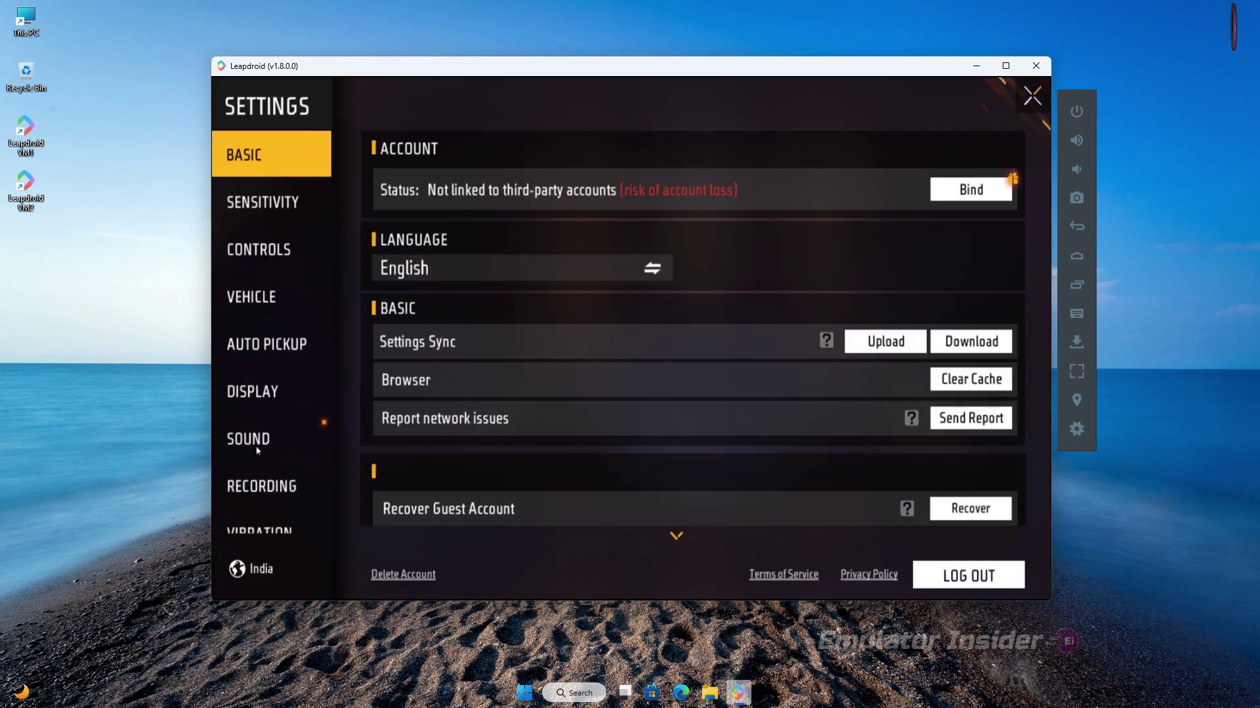
pyautogui.click(262, 392)
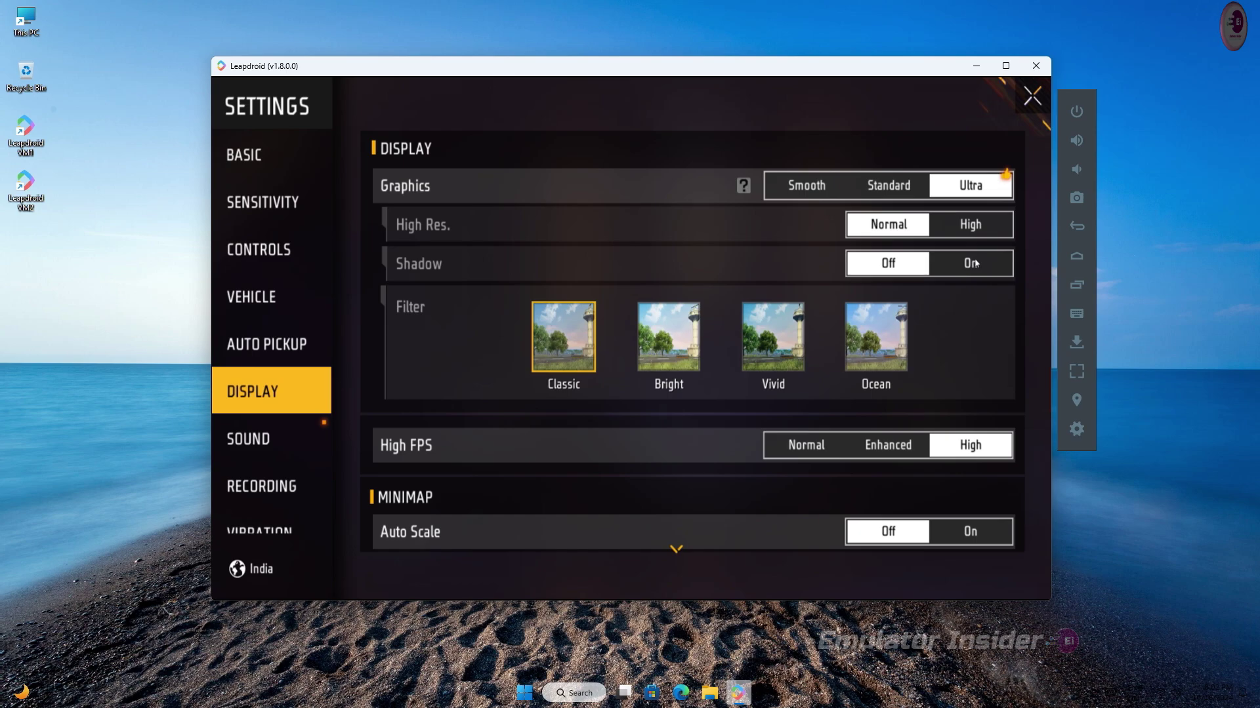
pyautogui.click(888, 191)
pyautogui.click(809, 186)
pyautogui.click(888, 188)
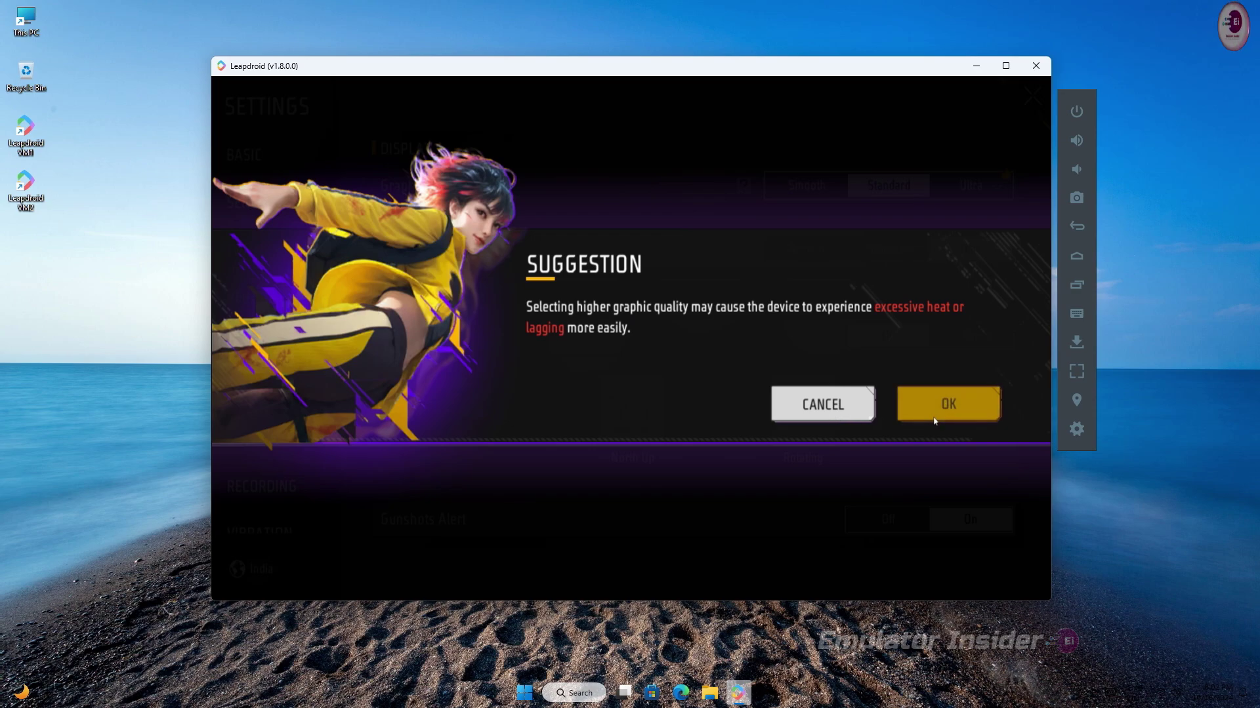
pyautogui.click(938, 413)
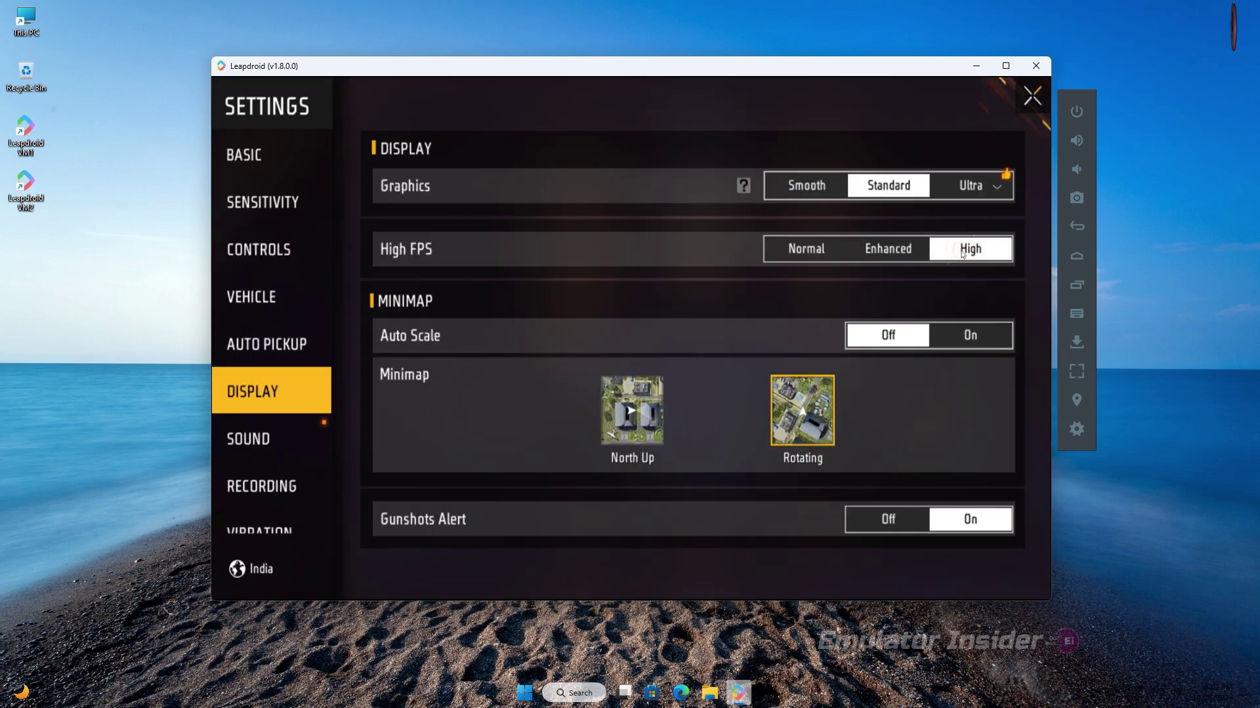
# Step: Open the Custom HUD editor from the control settings and place a WASD movement mapping over the joystick
pyautogui.click(246, 256)
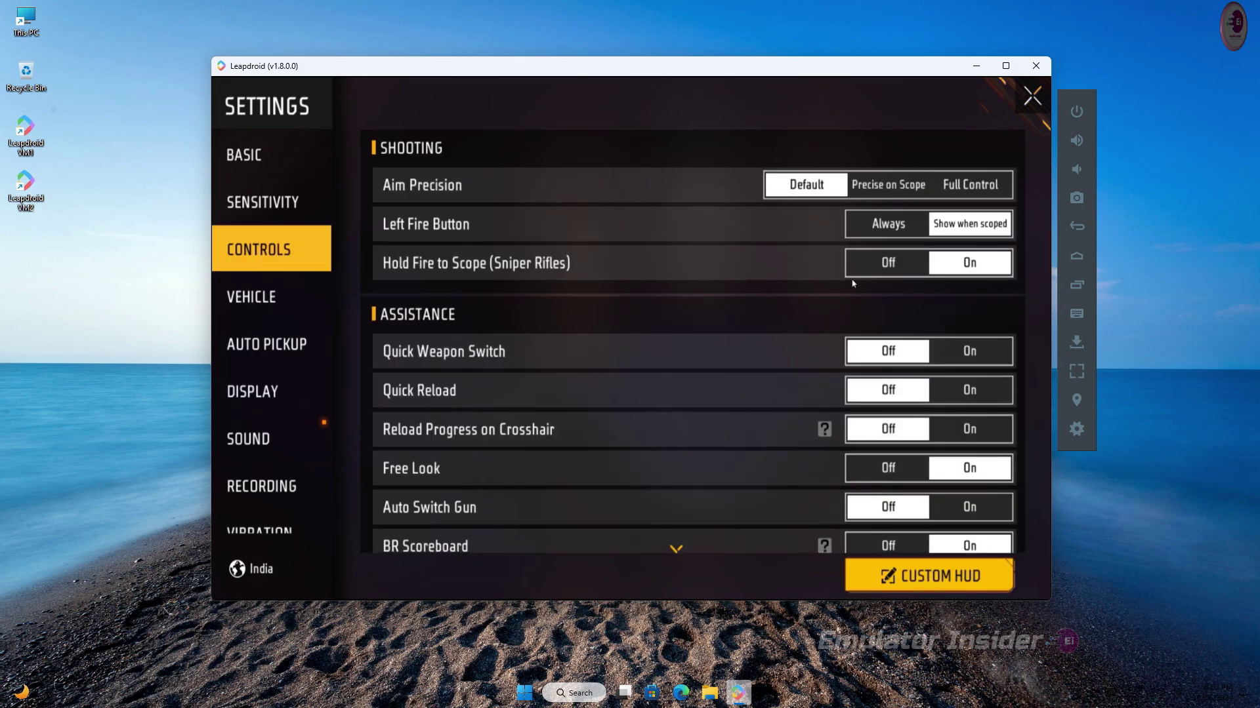
pyautogui.click(949, 575)
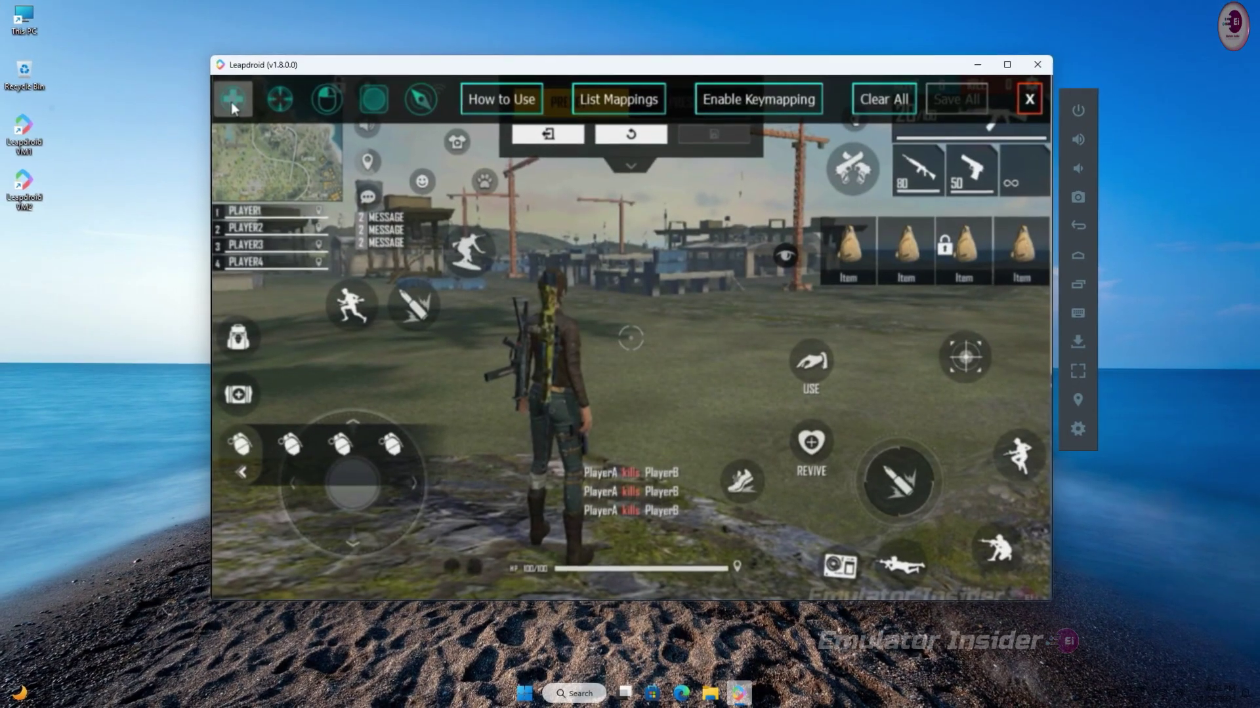
pyautogui.click(231, 101)
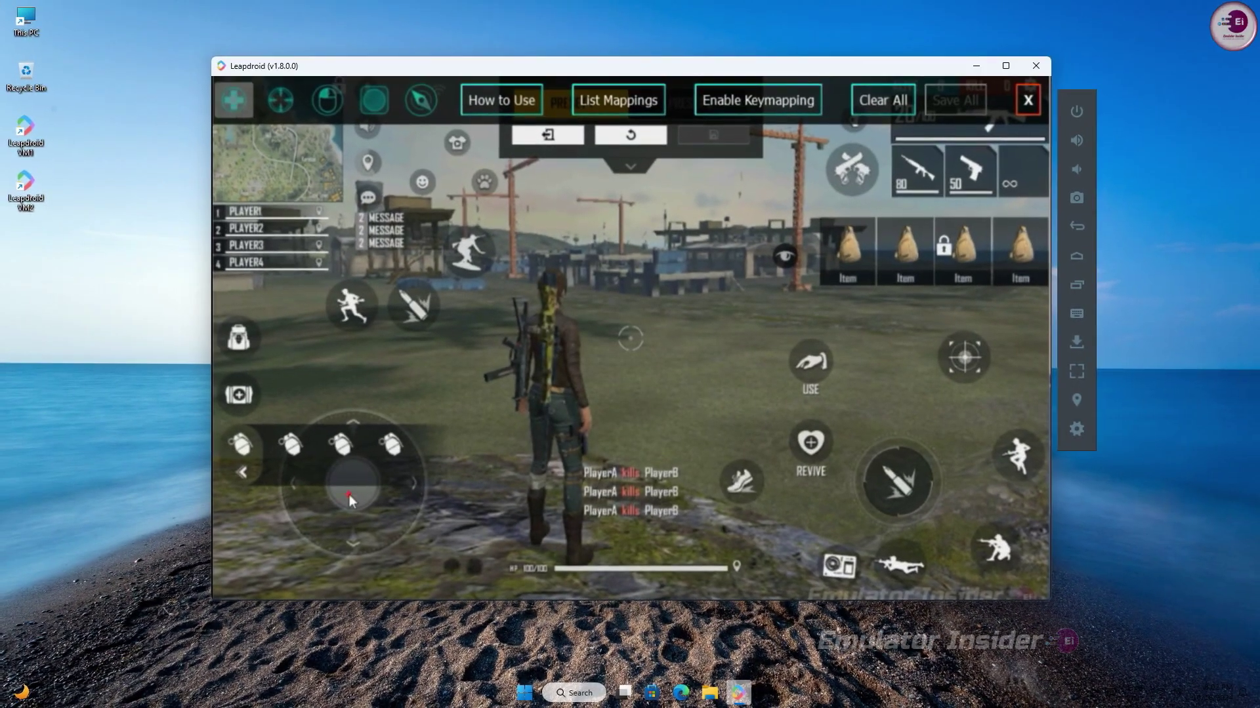
pyautogui.click(352, 494)
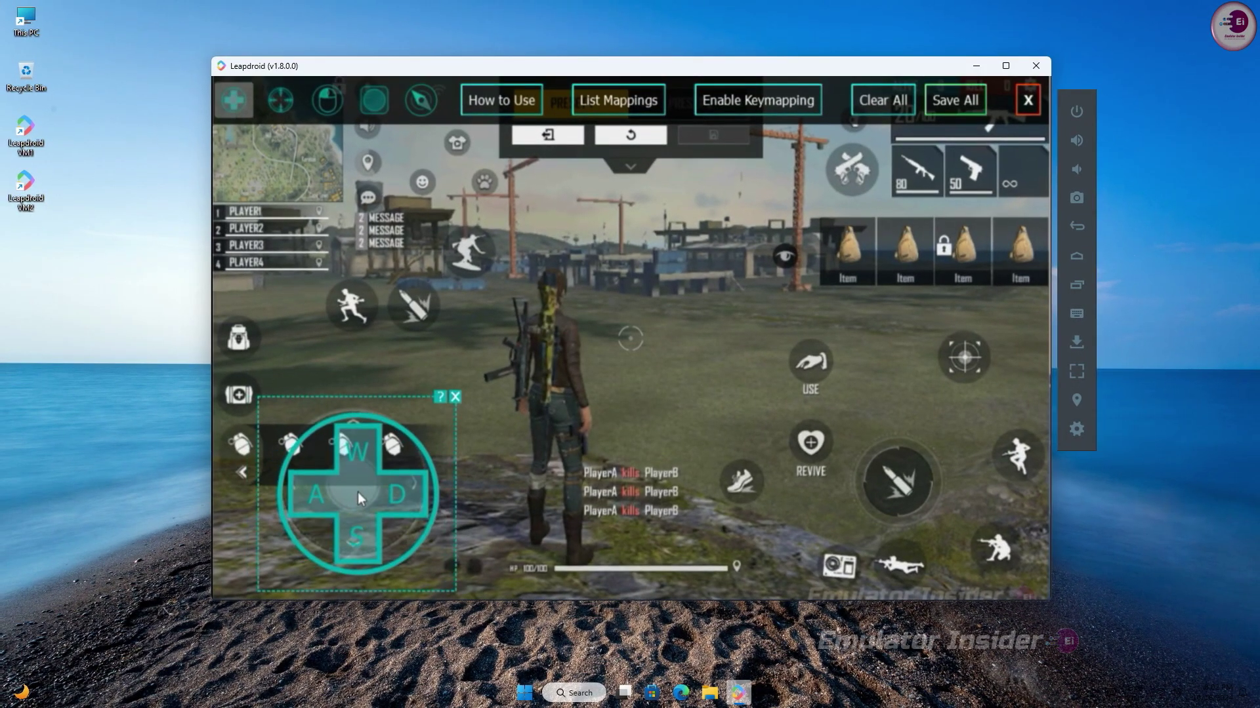
# Step: Place the crosshair aim mapping on the scope button and the mouse shooting mapping on the large fire button
pyautogui.click(282, 101)
pyautogui.click(963, 353)
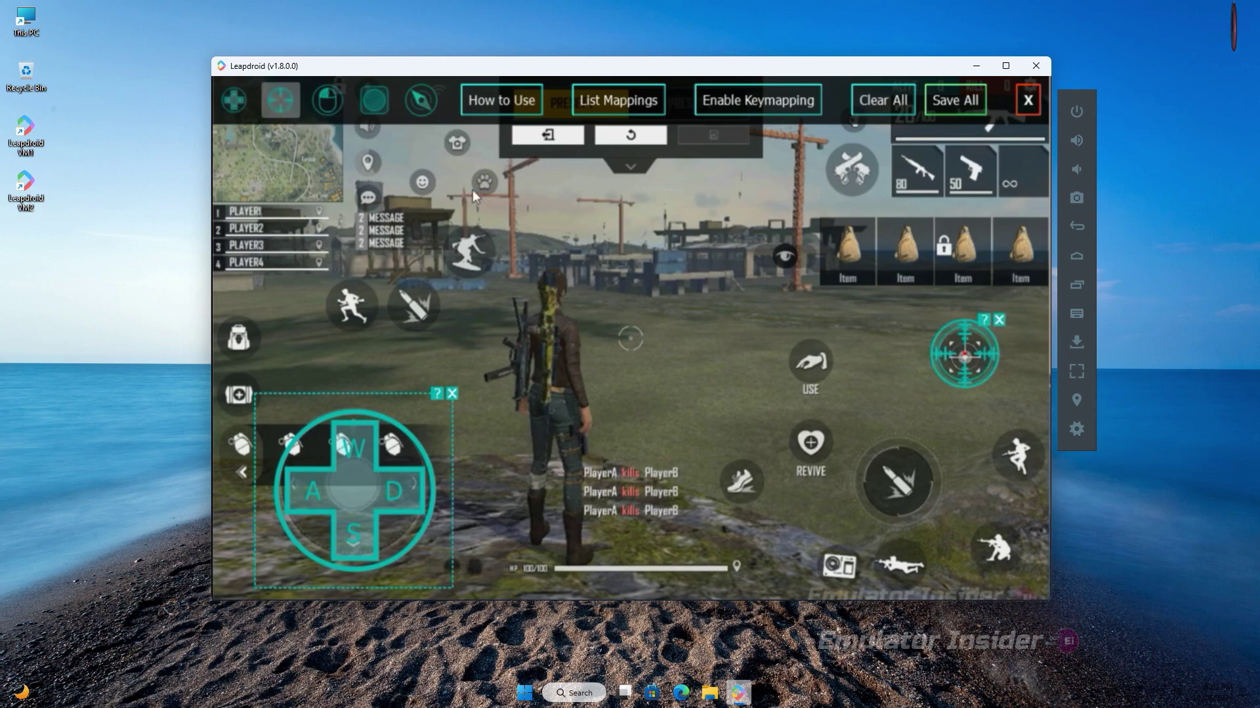
pyautogui.click(332, 101)
pyautogui.click(895, 484)
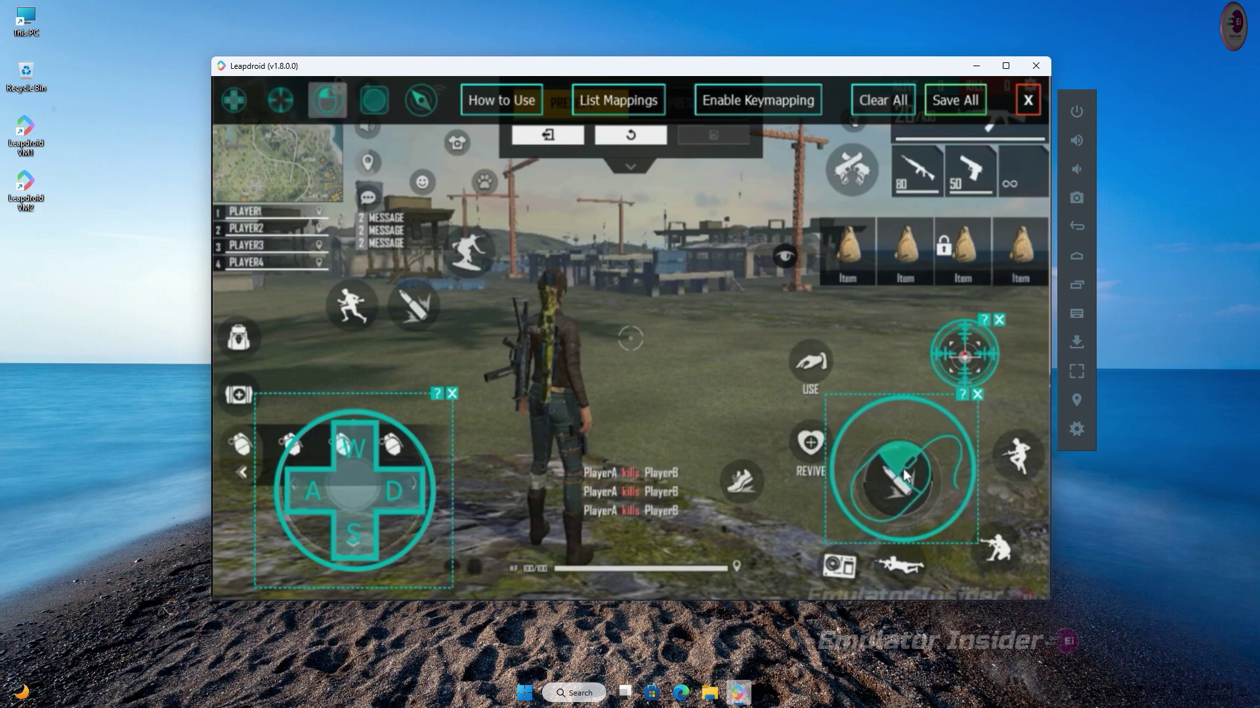
# Step: Add single-key mappings: M on the minimap, B on the medkit button and 4 on the grenade button
pyautogui.click(630, 167)
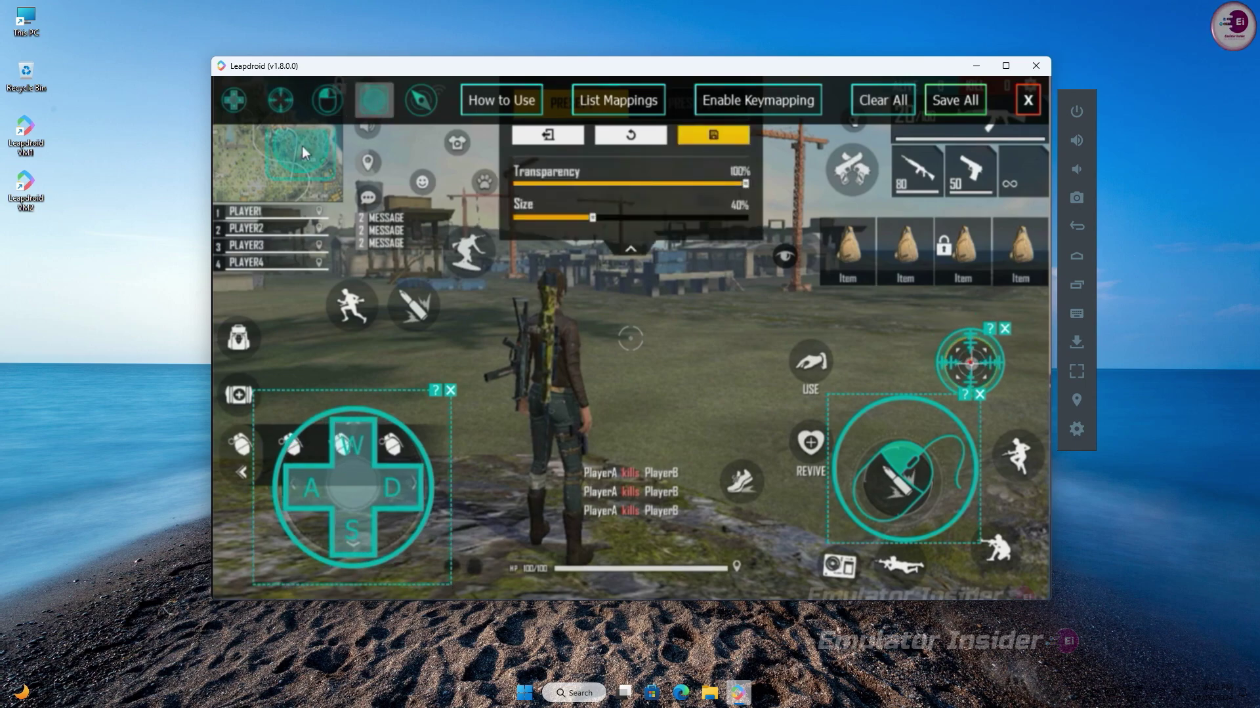
pyautogui.click(237, 392)
pyautogui.press('b')
pyautogui.click(238, 453)
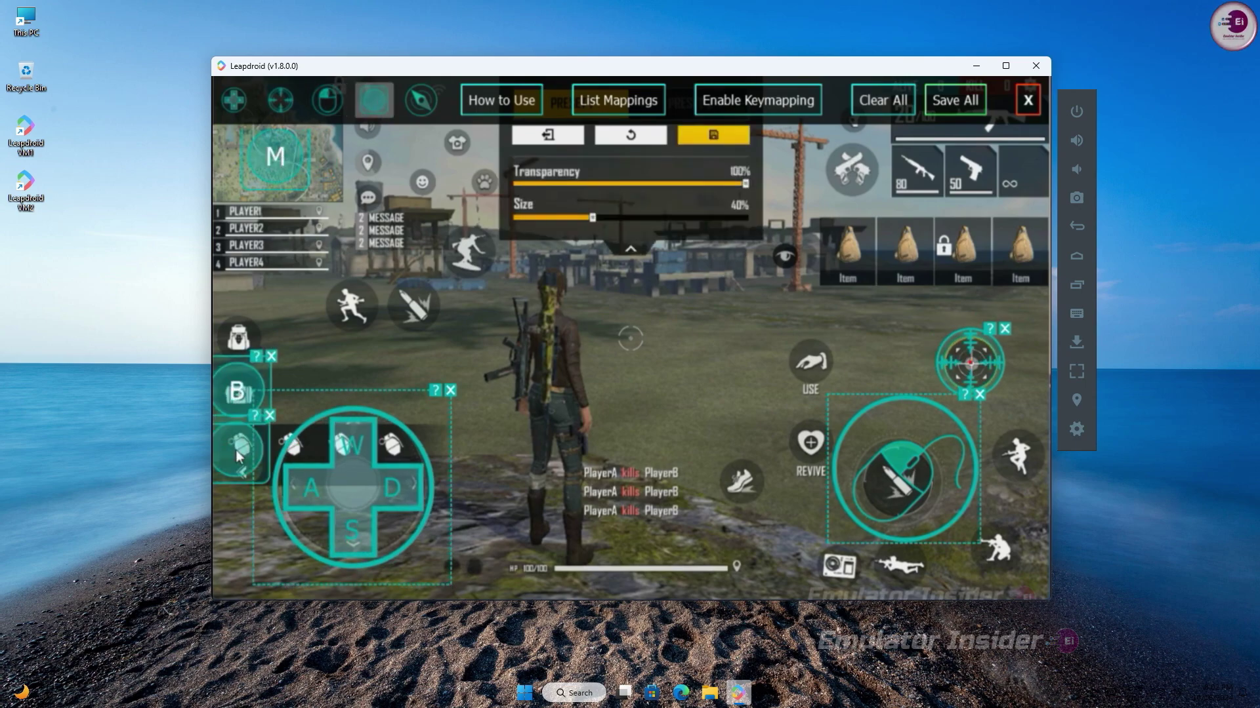
pyautogui.press('4')
# Step: Map keys 1, 2 and 3 to the three weapon slots
pyautogui.click(913, 175)
pyautogui.press('1')
pyautogui.click(962, 172)
pyautogui.press('2')
pyautogui.click(1015, 175)
pyautogui.press('3')
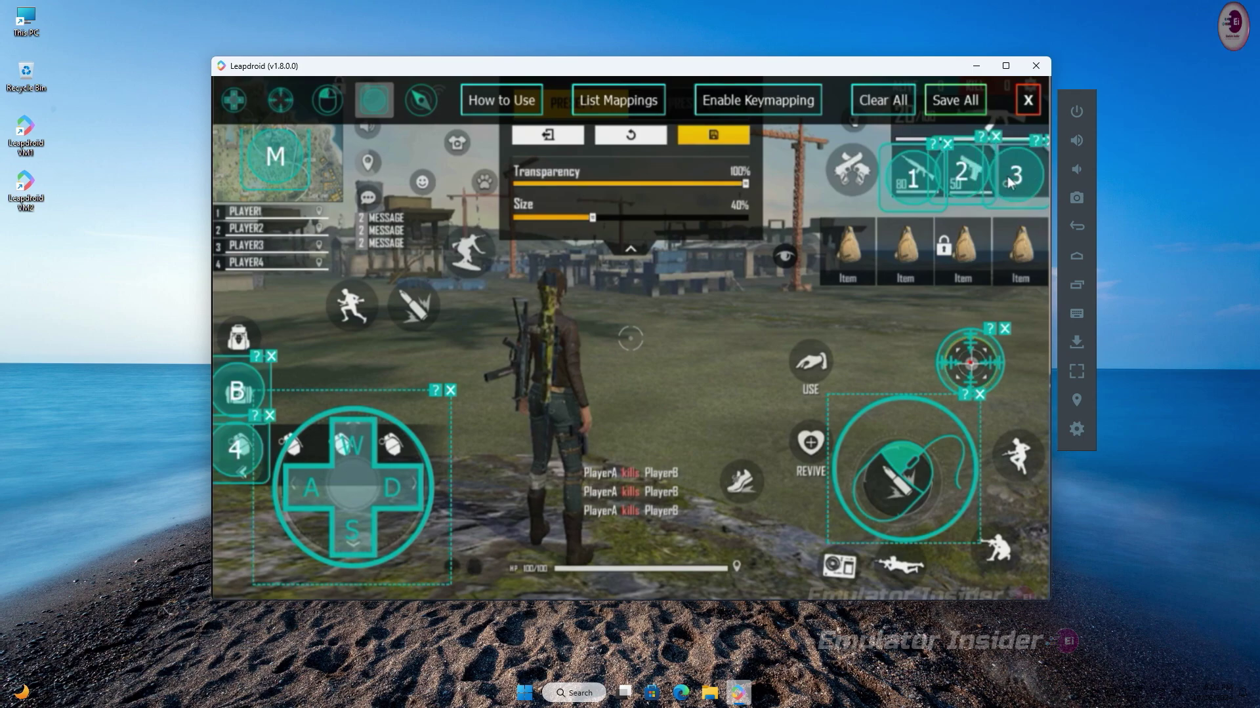
# Step: Map Space to the jump button, C to the crouch button and Z to the prone button
pyautogui.click(1019, 452)
pyautogui.press('space')
pyautogui.click(996, 550)
pyautogui.press('c')
pyautogui.click(899, 565)
pyautogui.press('z')
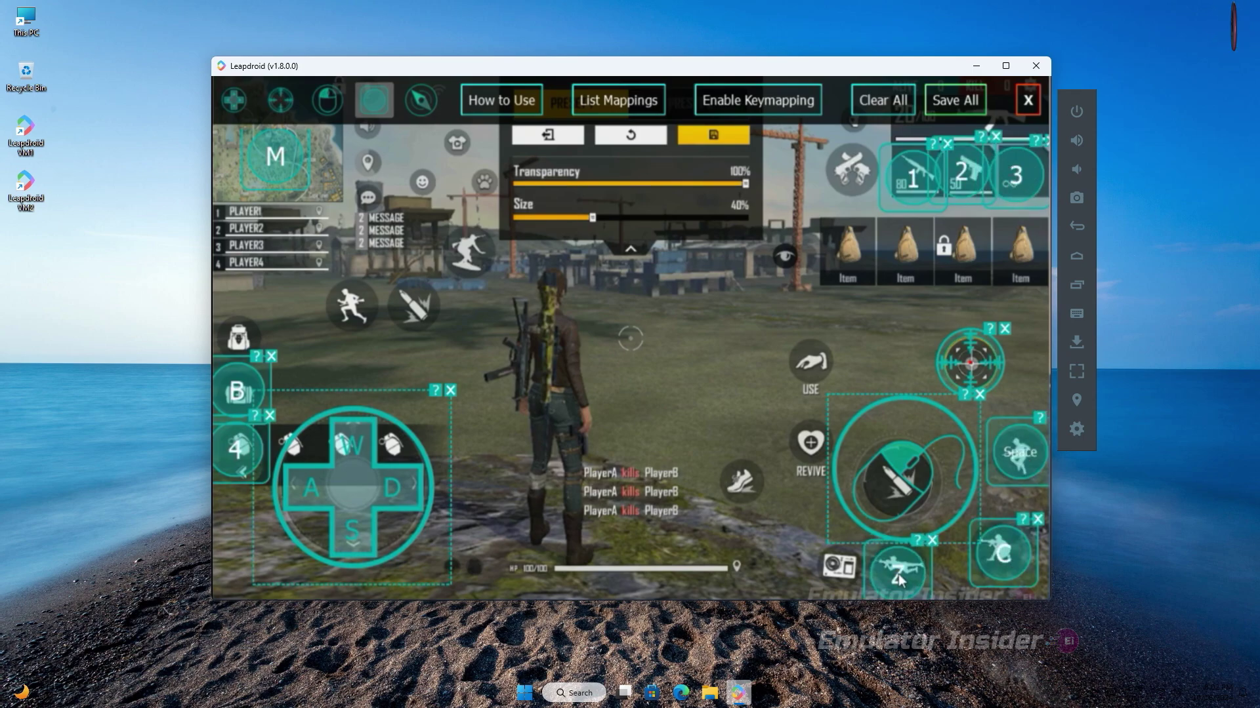
# Step: Map X to the Revive button, T to the Use button and N to the icon beside the prone button
pyautogui.click(805, 446)
pyautogui.press('x')
pyautogui.click(815, 372)
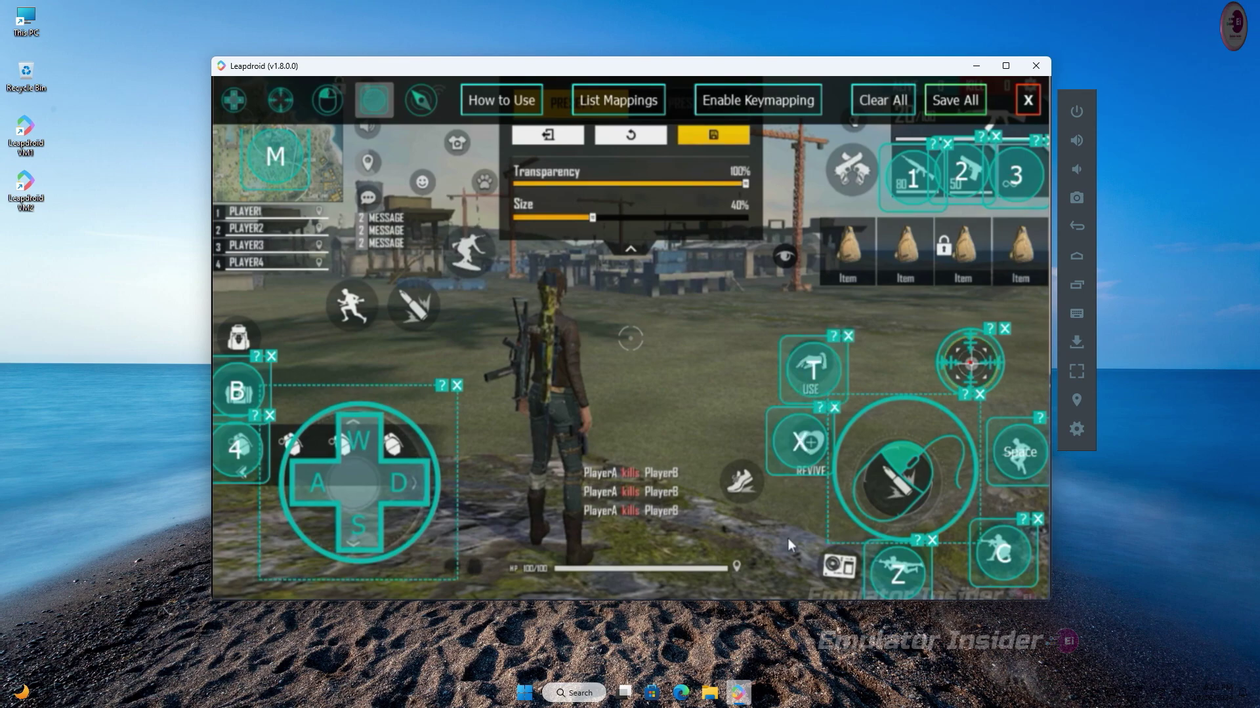
pyautogui.click(828, 570)
# Step: Map I, O and P to the first three item slots, CapsLk to the backpack and LShift to sprint, and save all mappings
pyautogui.click(842, 257)
pyautogui.press('i')
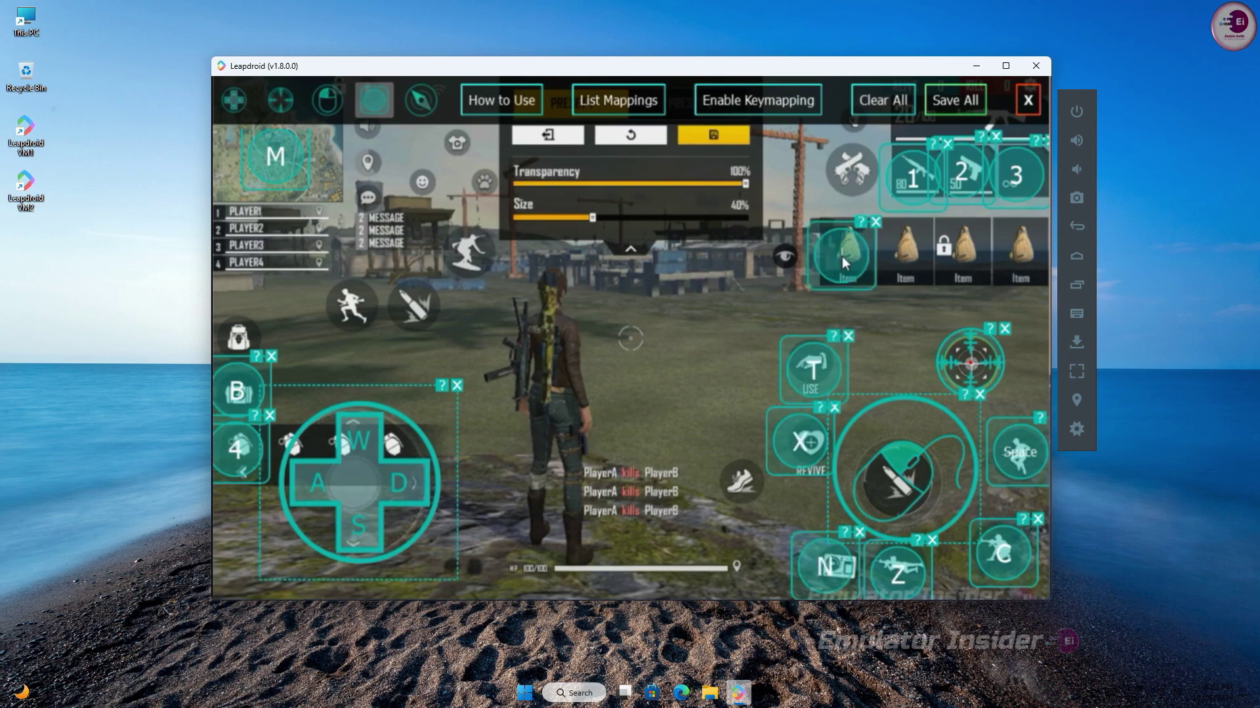
pyautogui.click(916, 261)
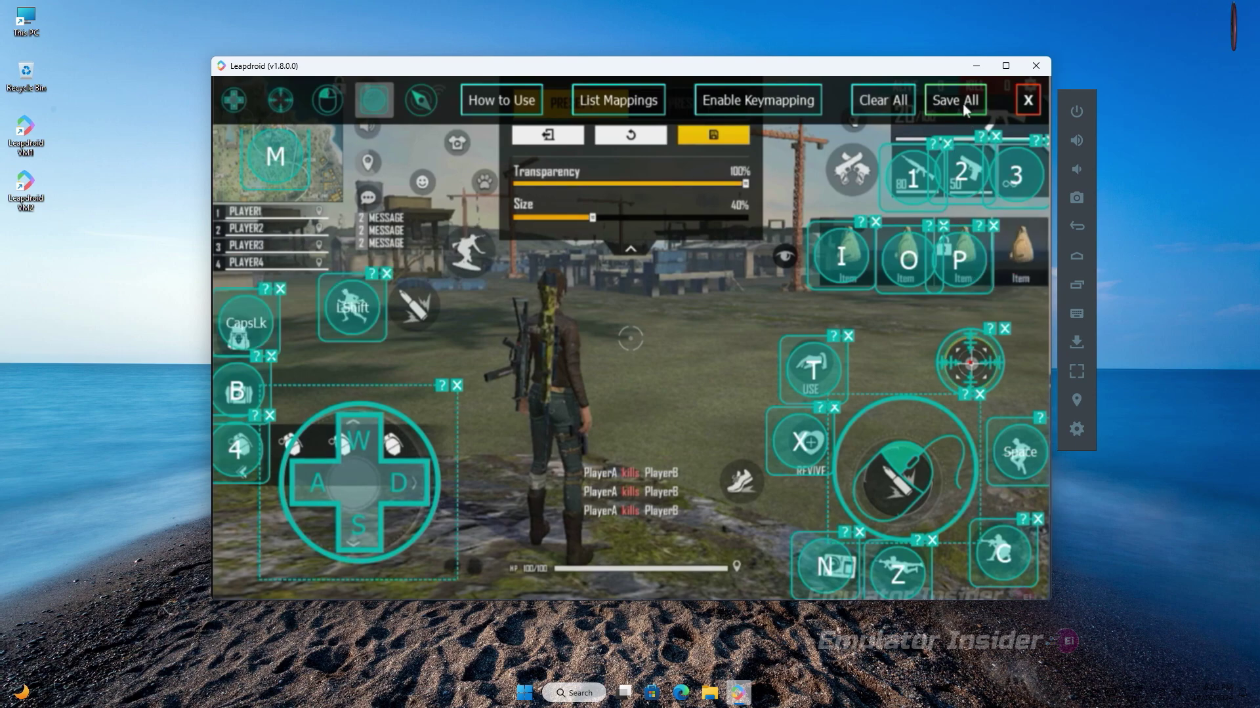
pyautogui.click(954, 101)
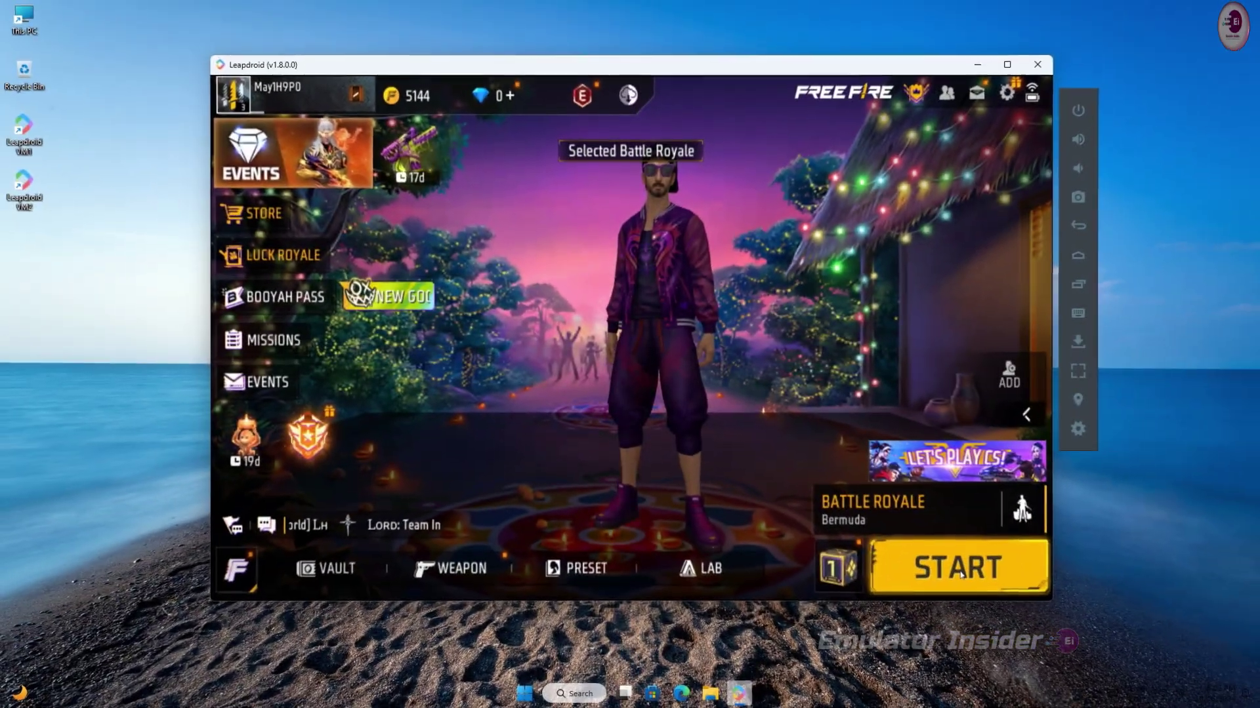
# Step: Start a Battle Royale match on Bermuda, dismiss the Free Fire India notice and run the character forward with the mapped controls
pyautogui.click(959, 571)
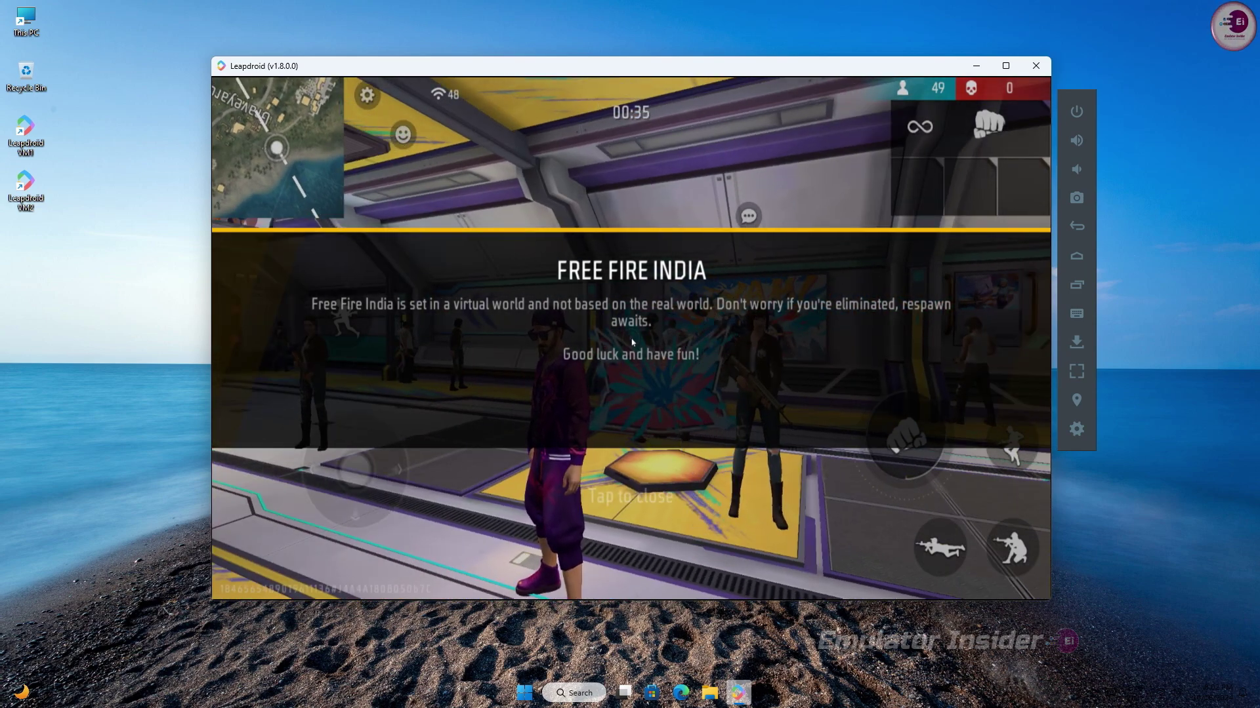
pyautogui.click(617, 469)
pyautogui.press('w')
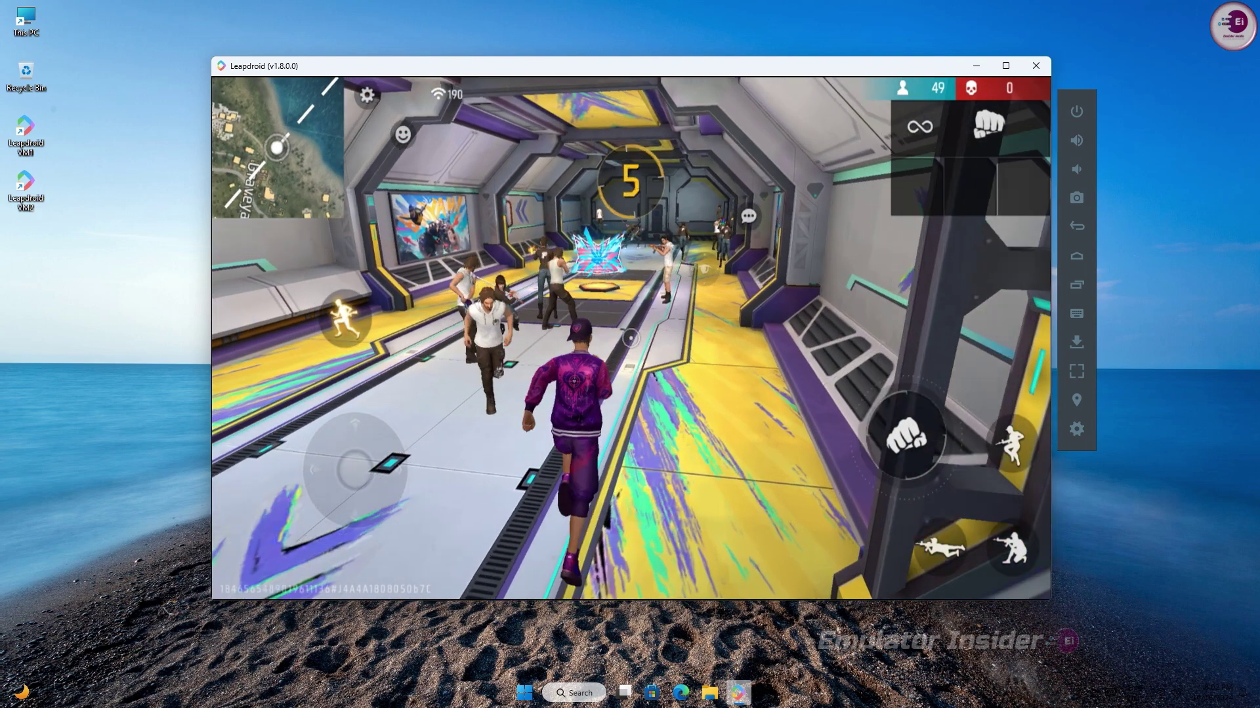
pyautogui.press('w')
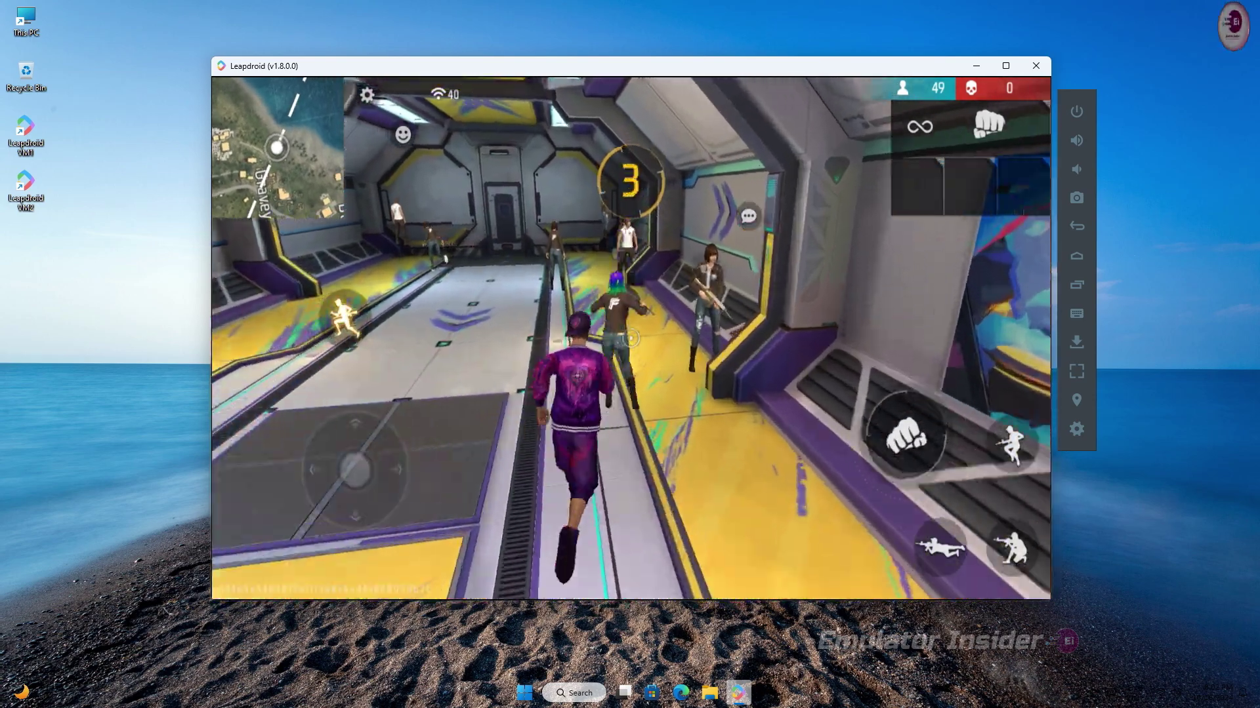
pyautogui.press('w')
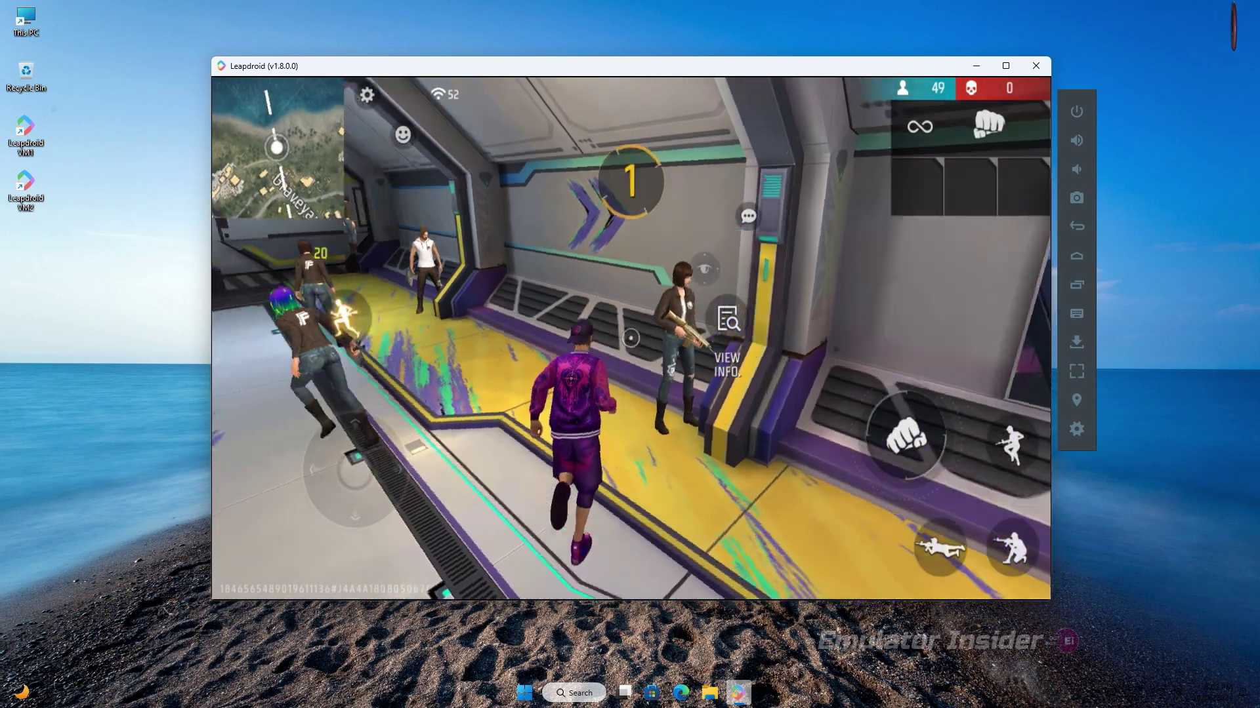
pyautogui.press('w')
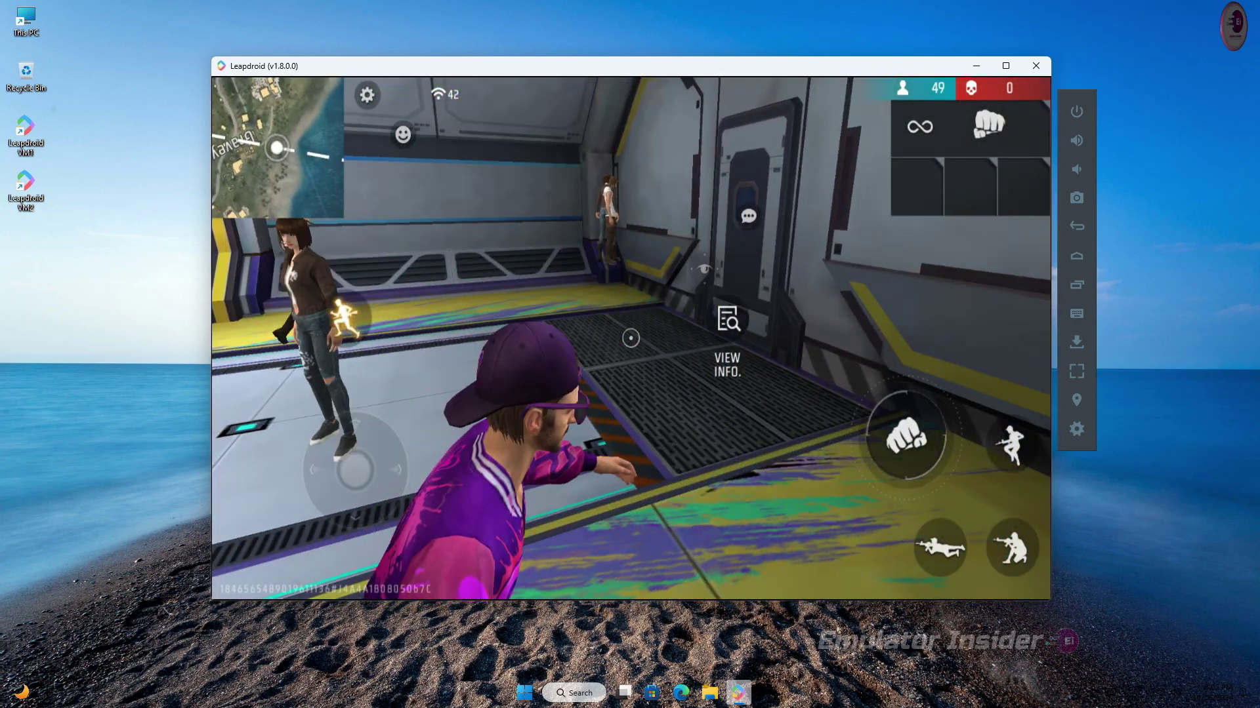